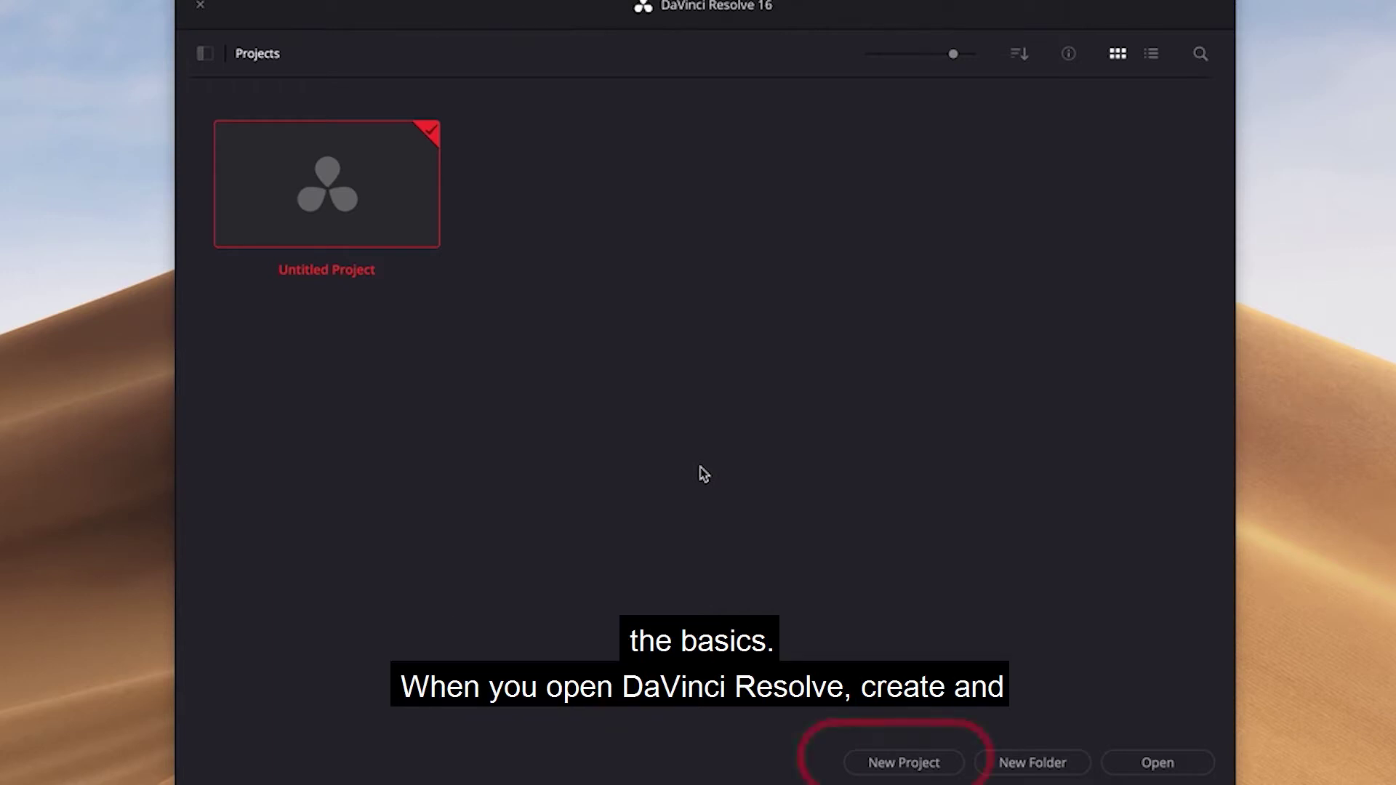
- Create a new project named "Test 1" and switch to the Edit page
left_click(904, 762)
type("Test 1")
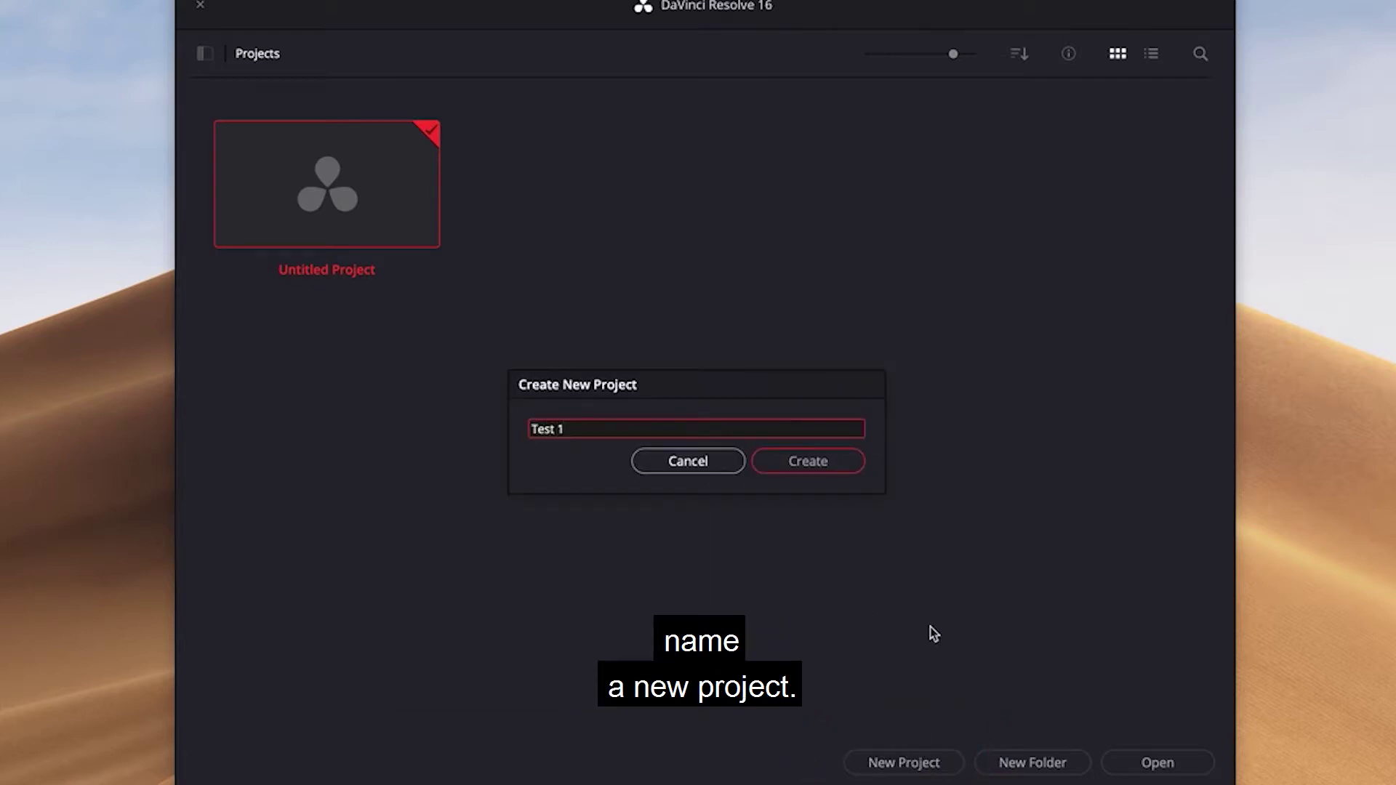
left_click(809, 470)
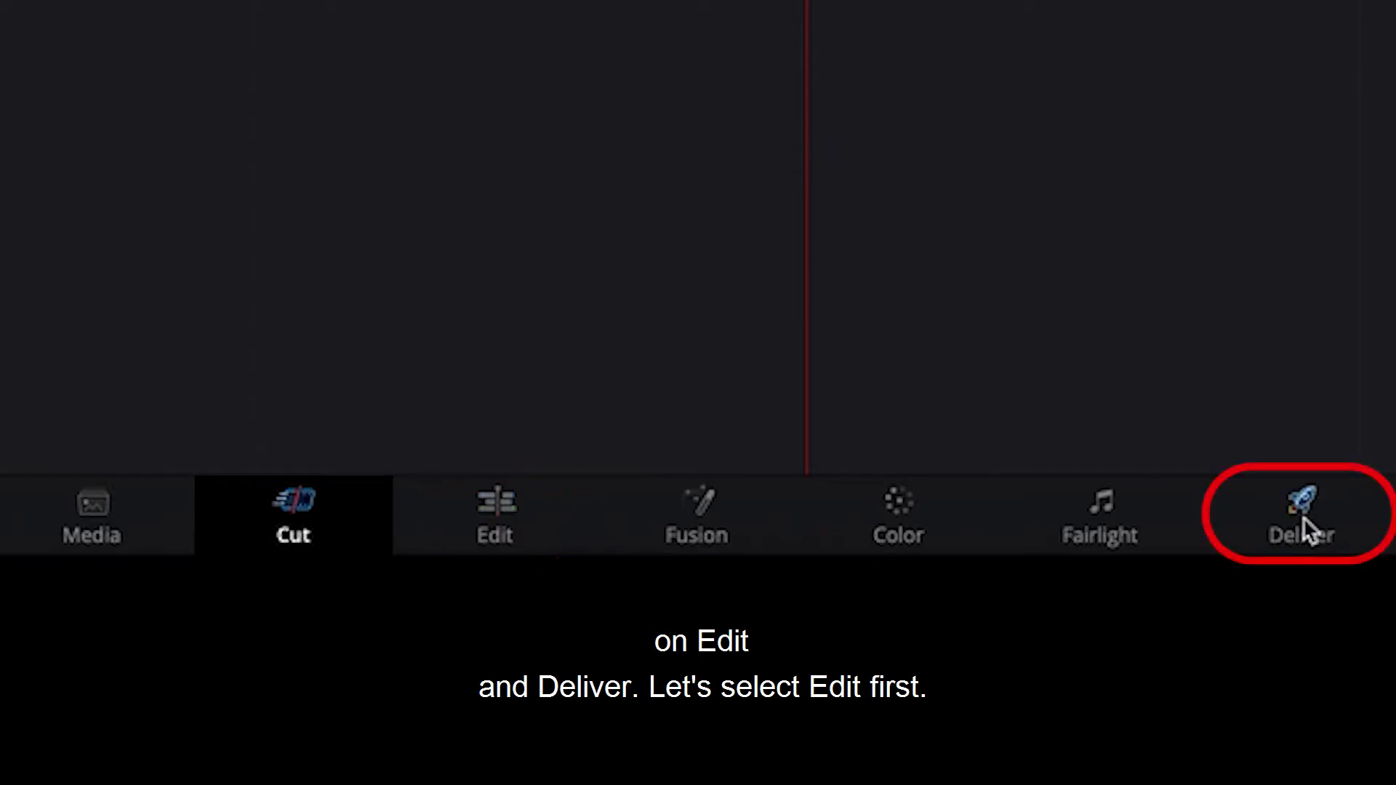
left_click(493, 512)
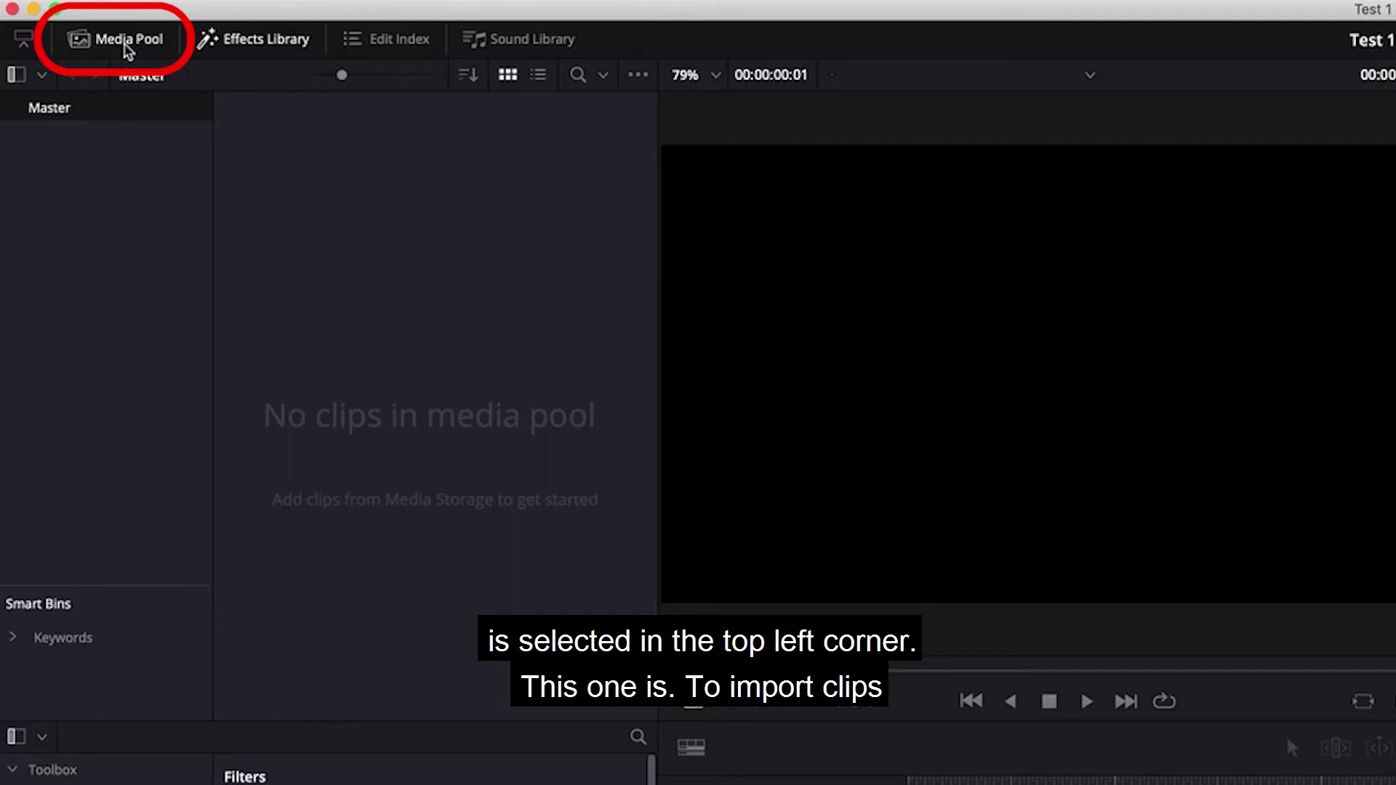
- Import all the clips from the Desktop folder "Video training" into the Master bin
left_click(491, 274, "ctrl")
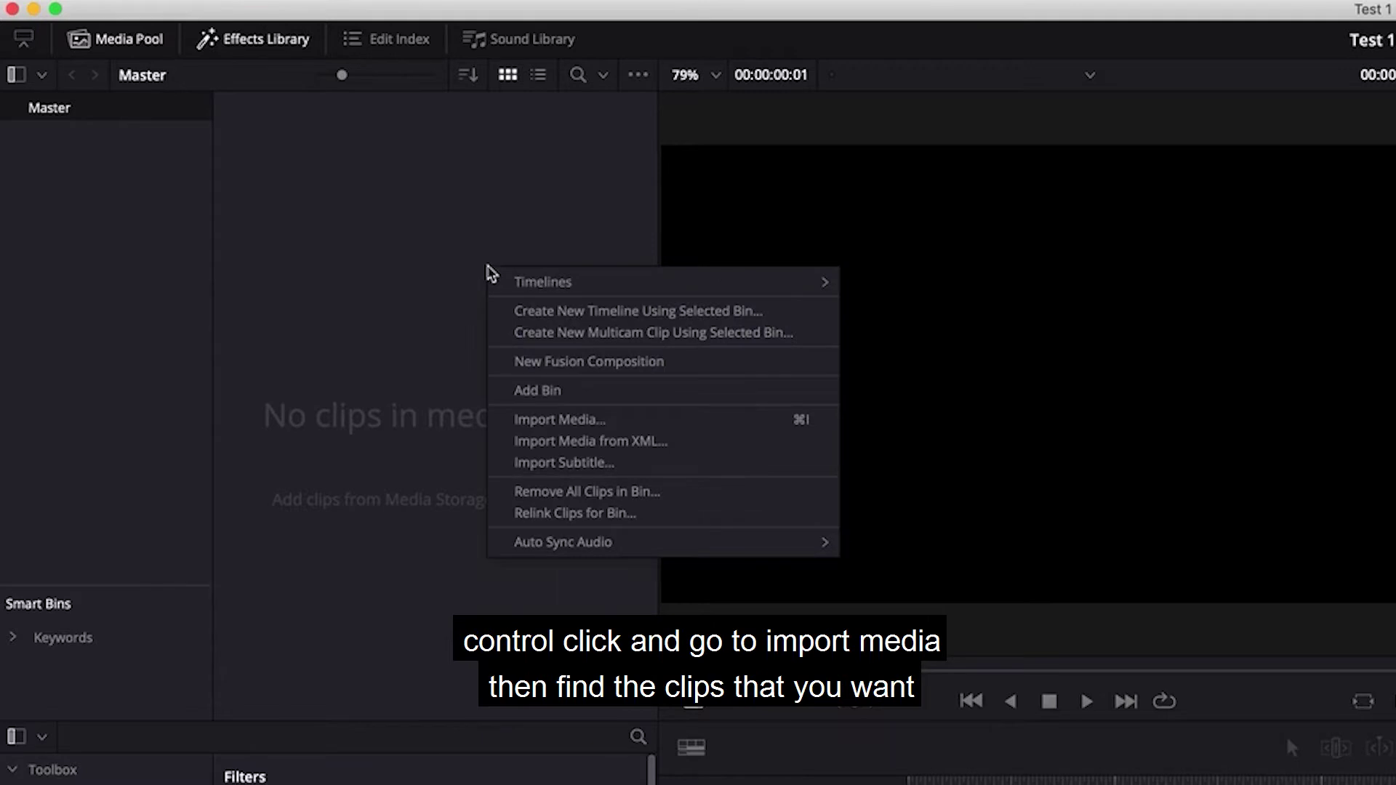
left_click(570, 420)
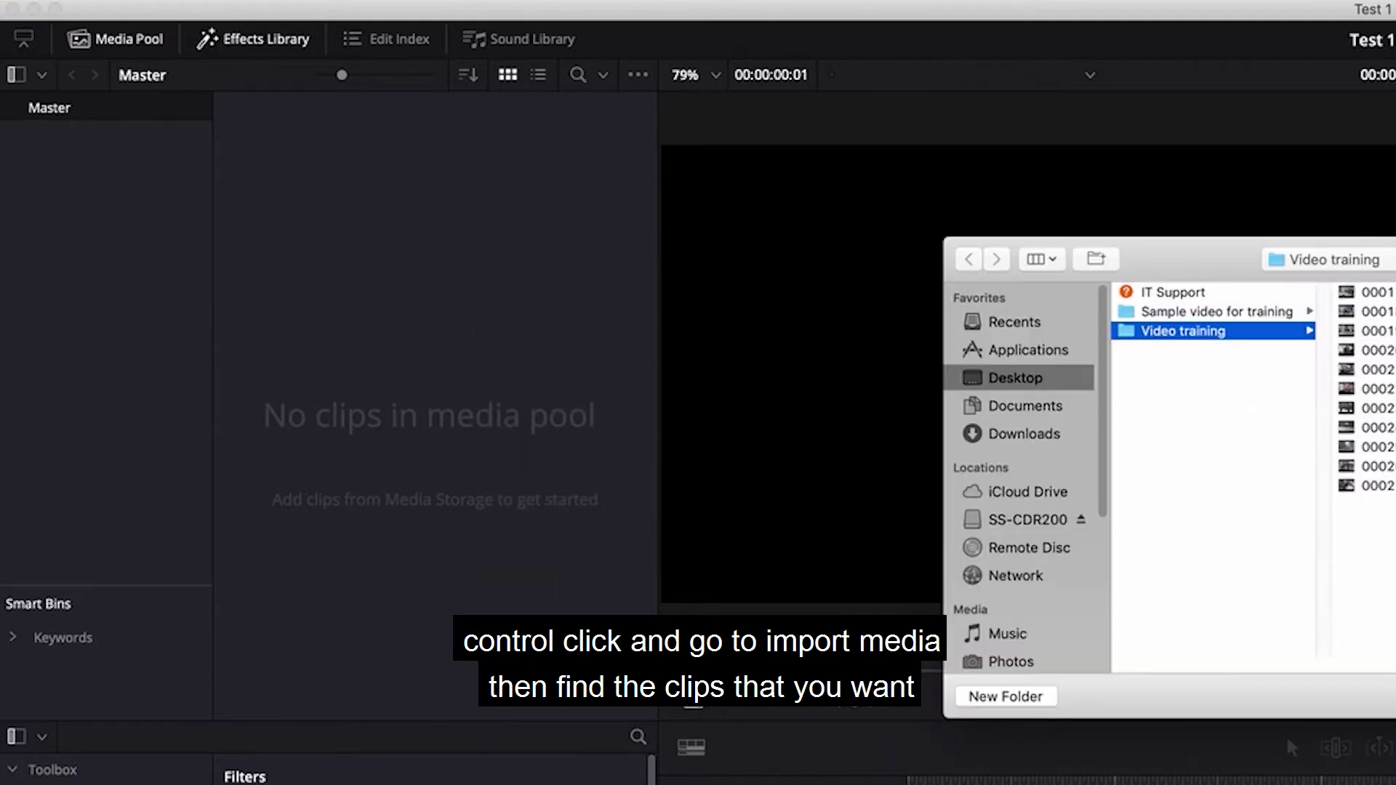
left_click(1374, 293)
key("super+a")
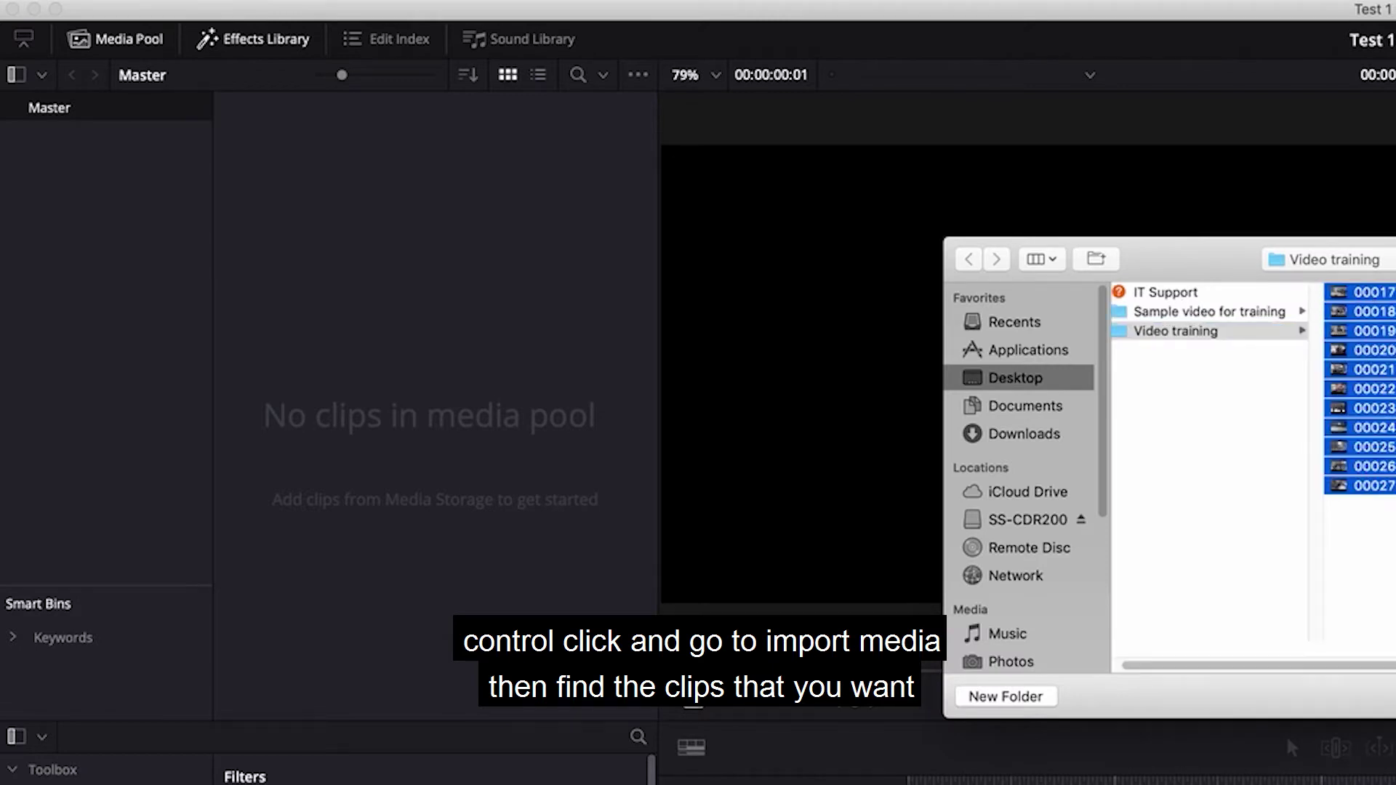
key("Return")
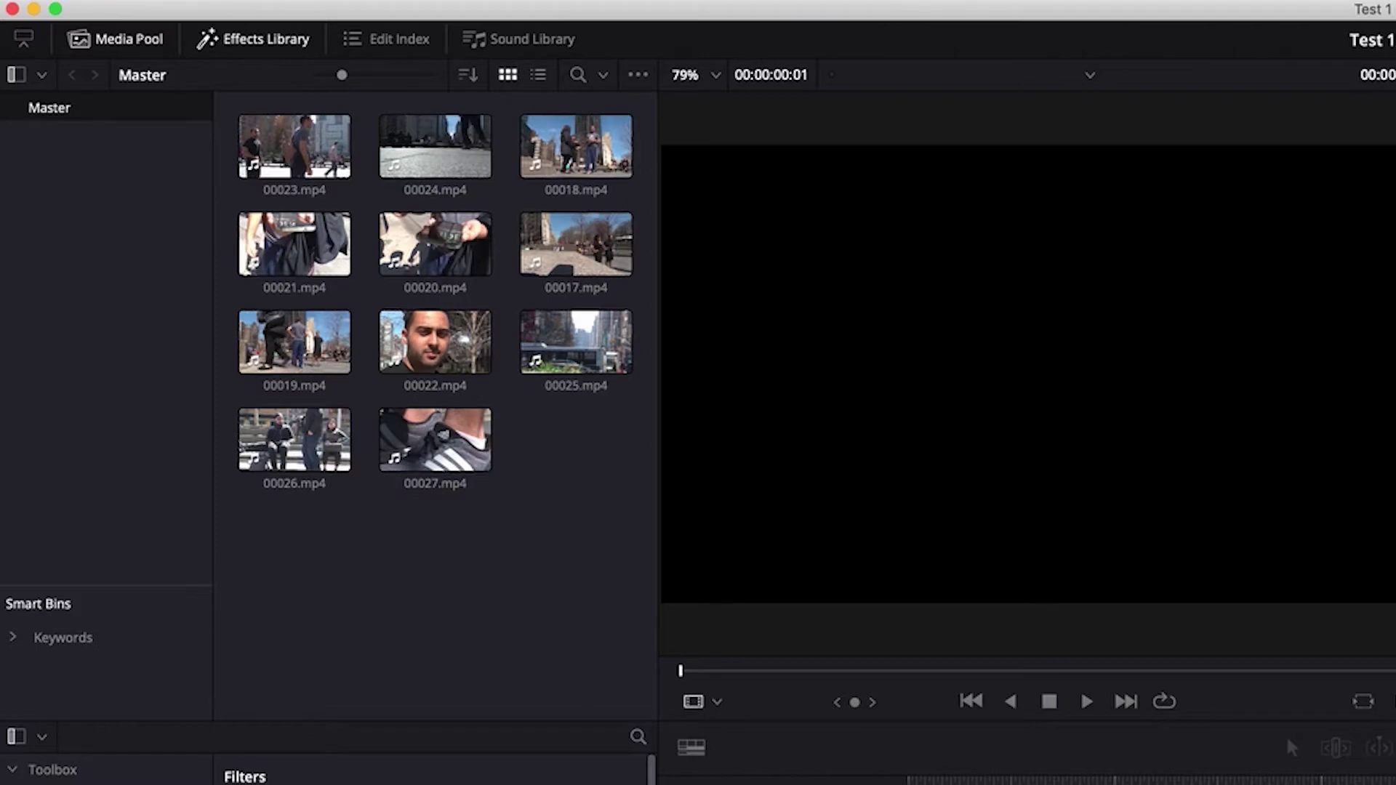
- Load clip 00023.mp4 into the source viewer, scrub through it, and play and stop it twice
double_click(318, 169)
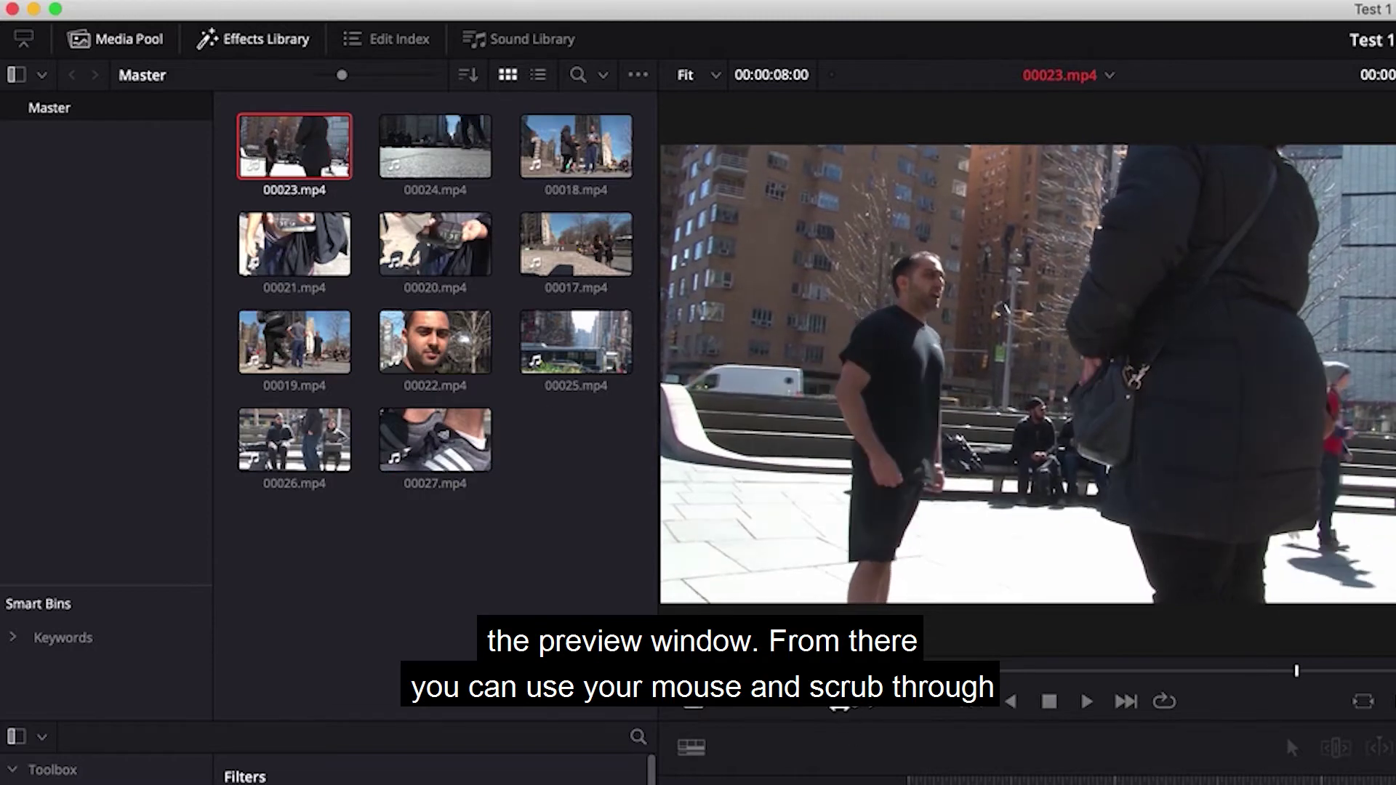
mouse_move(756, 671)
left_mouse_down()
mouse_move(1269, 668)
mouse_move(756, 677)
left_mouse_up()
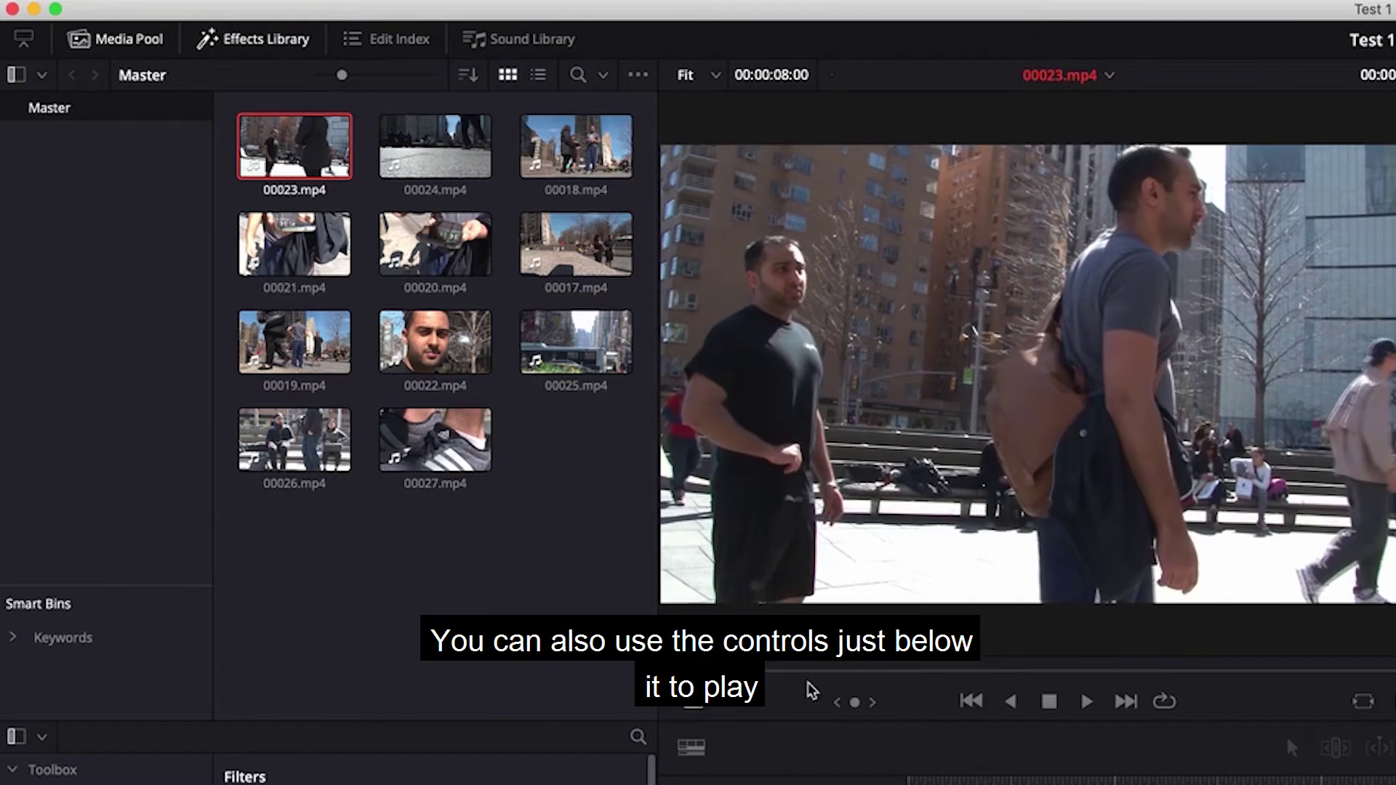
left_click(1087, 702)
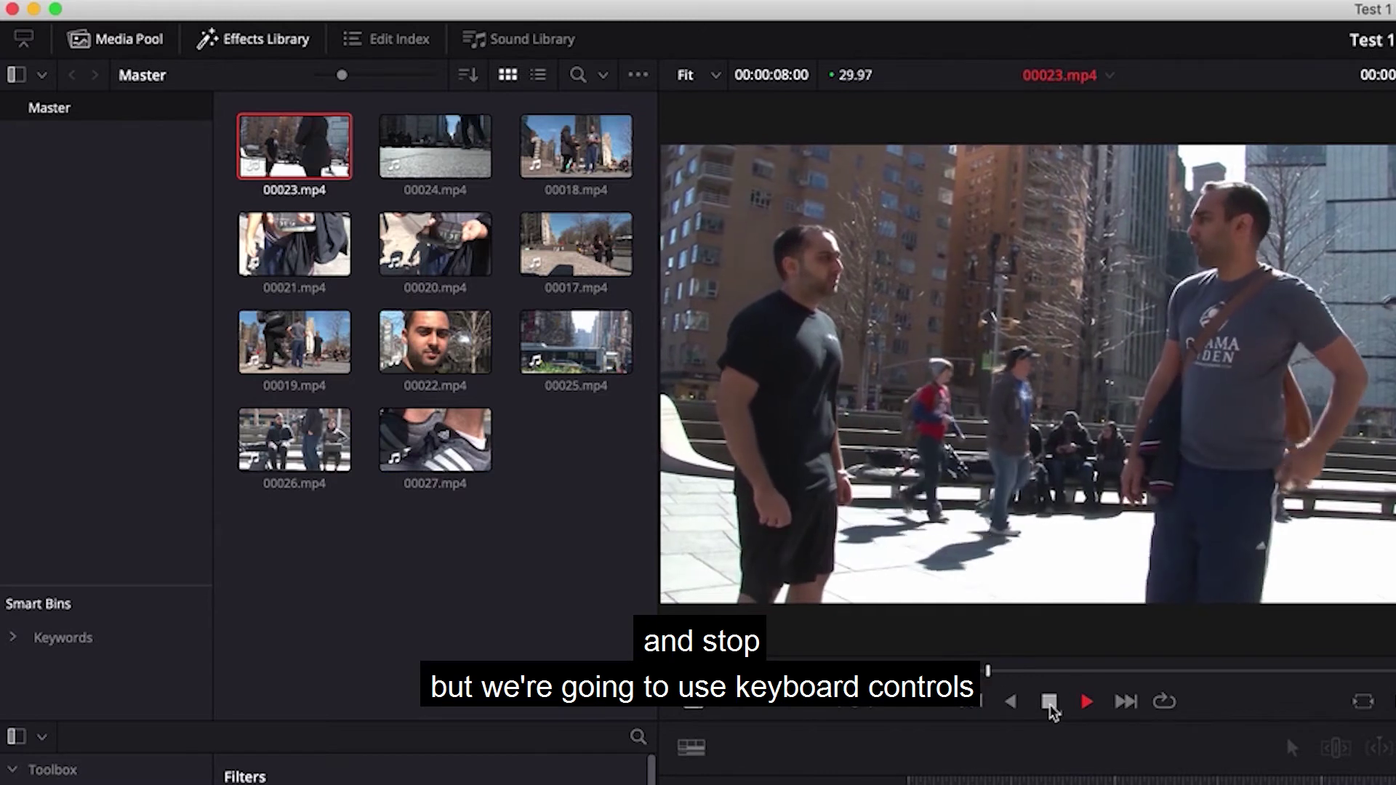
left_click(1049, 702)
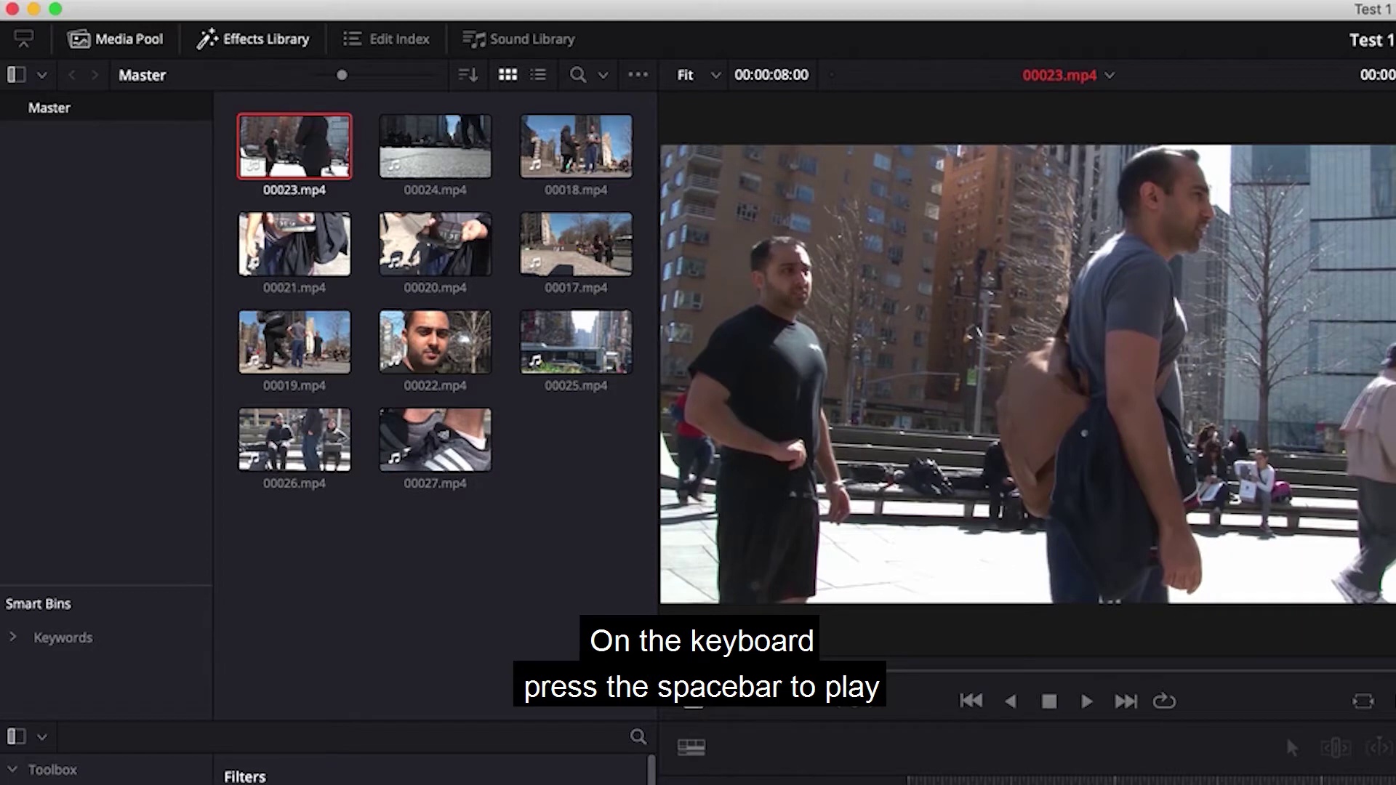
key("space")
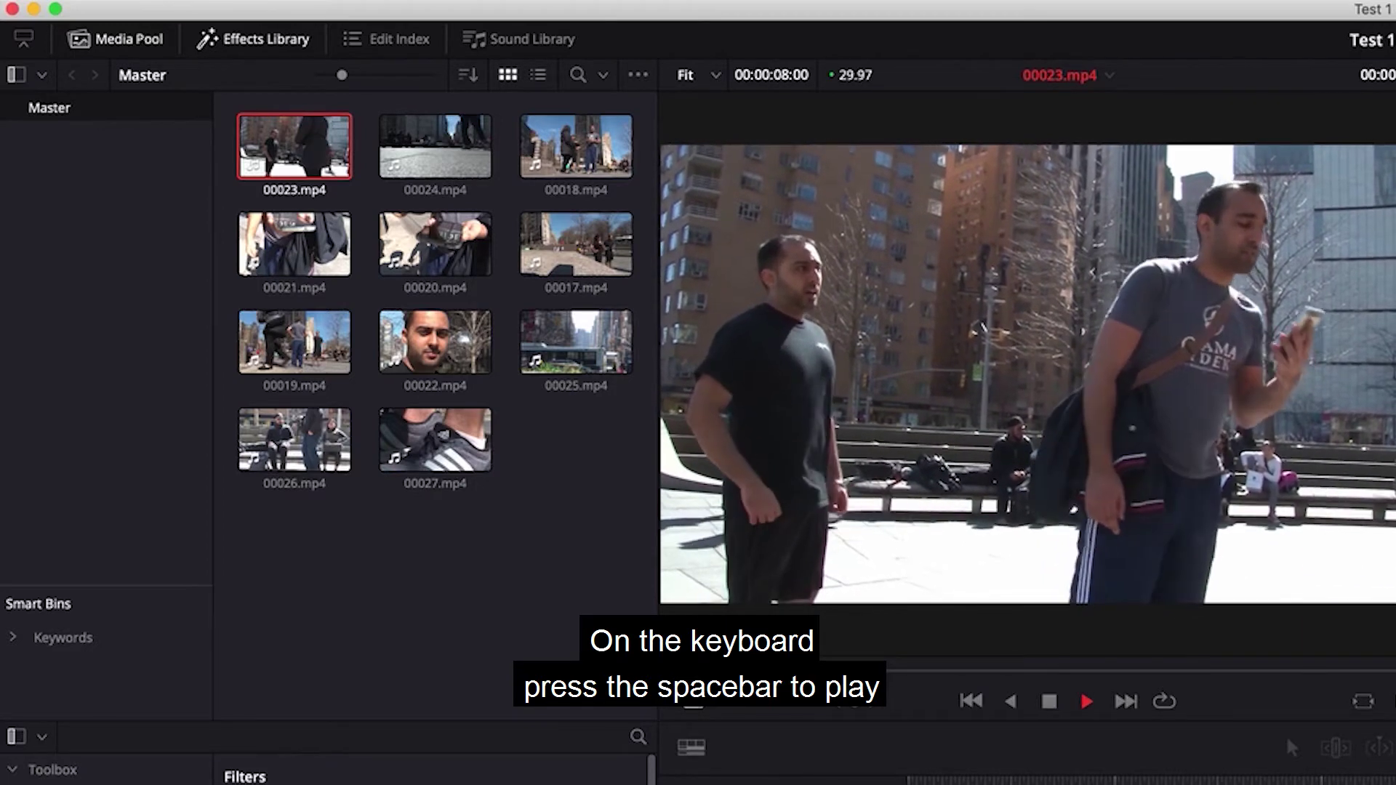
key("space")
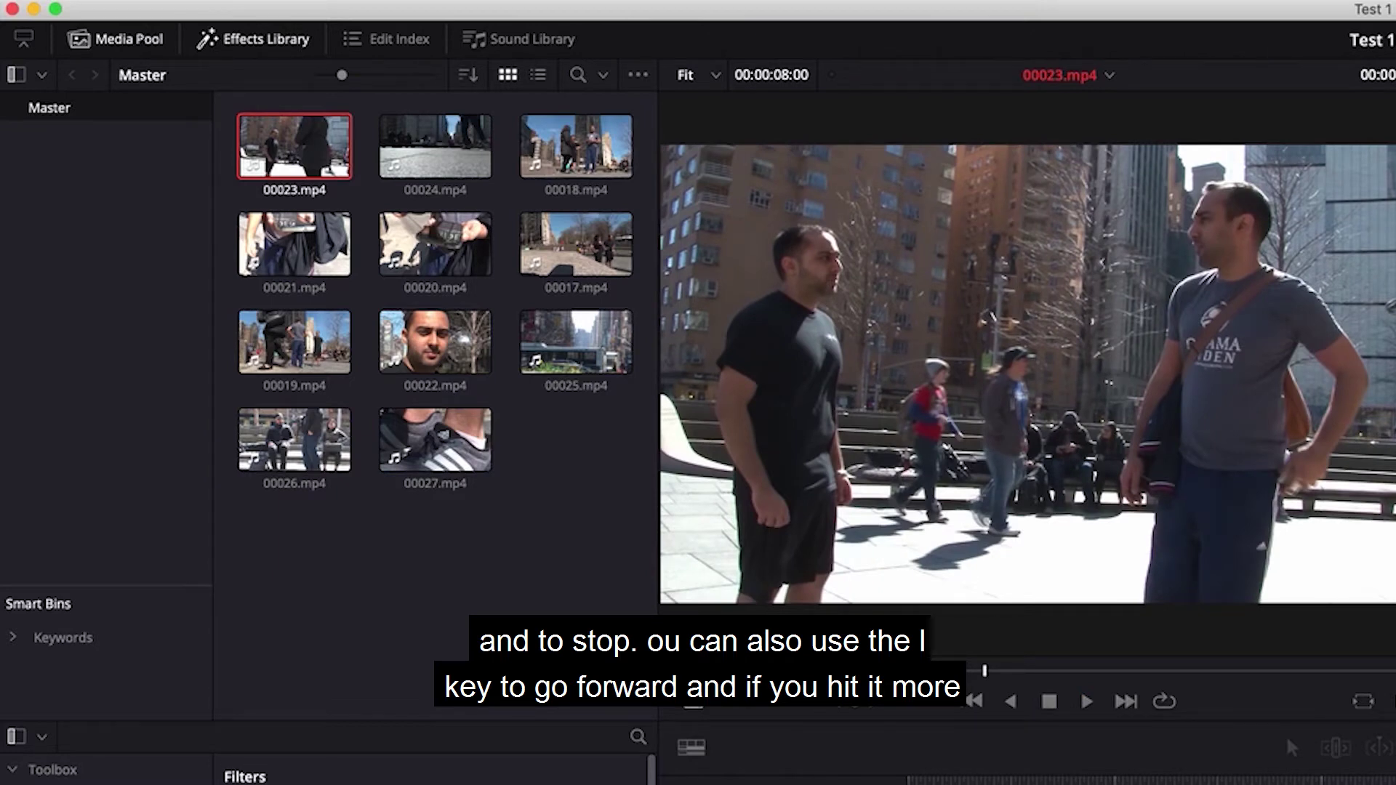
- Play 00023.mp4 forward at increasing speed to its end, and play it in reverse back to the start
key("l")
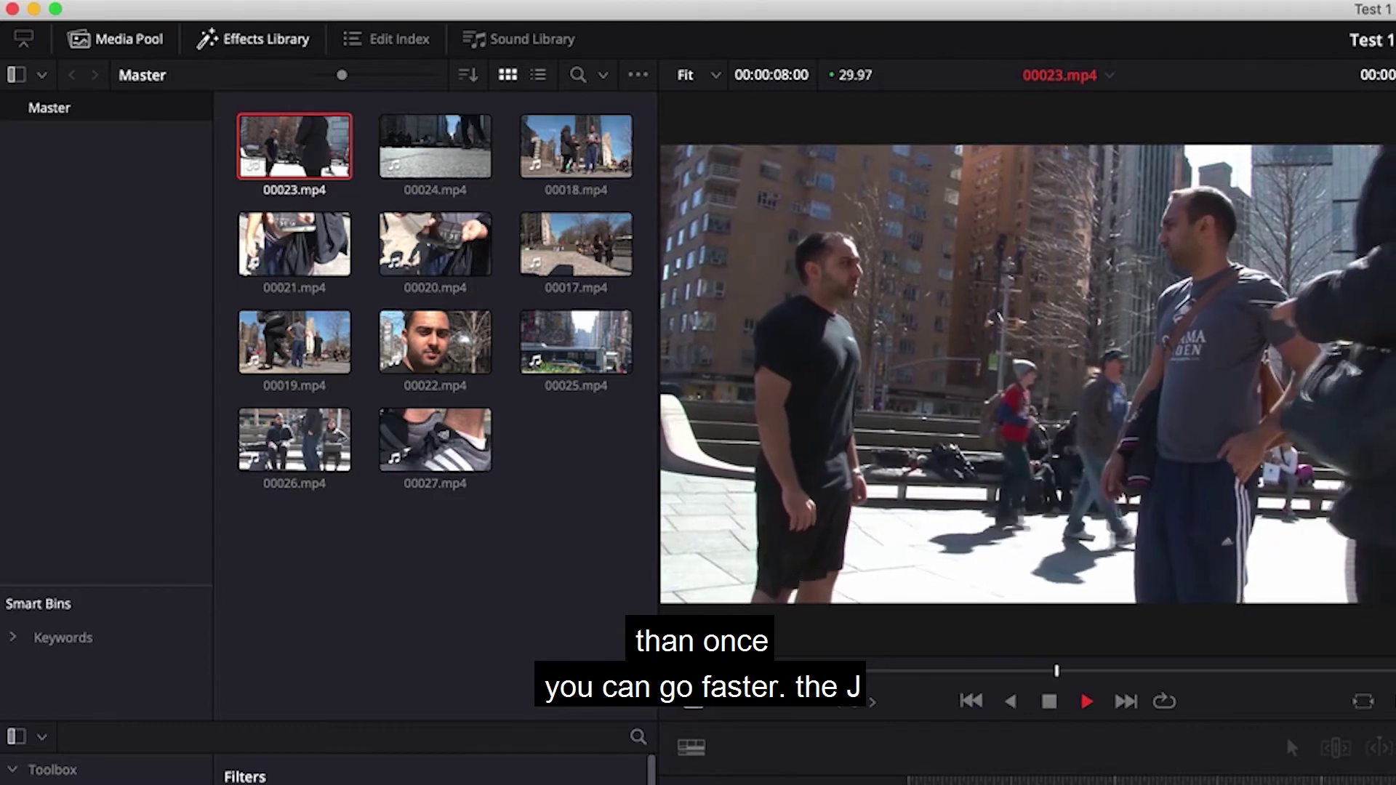
key("l")
key("l")
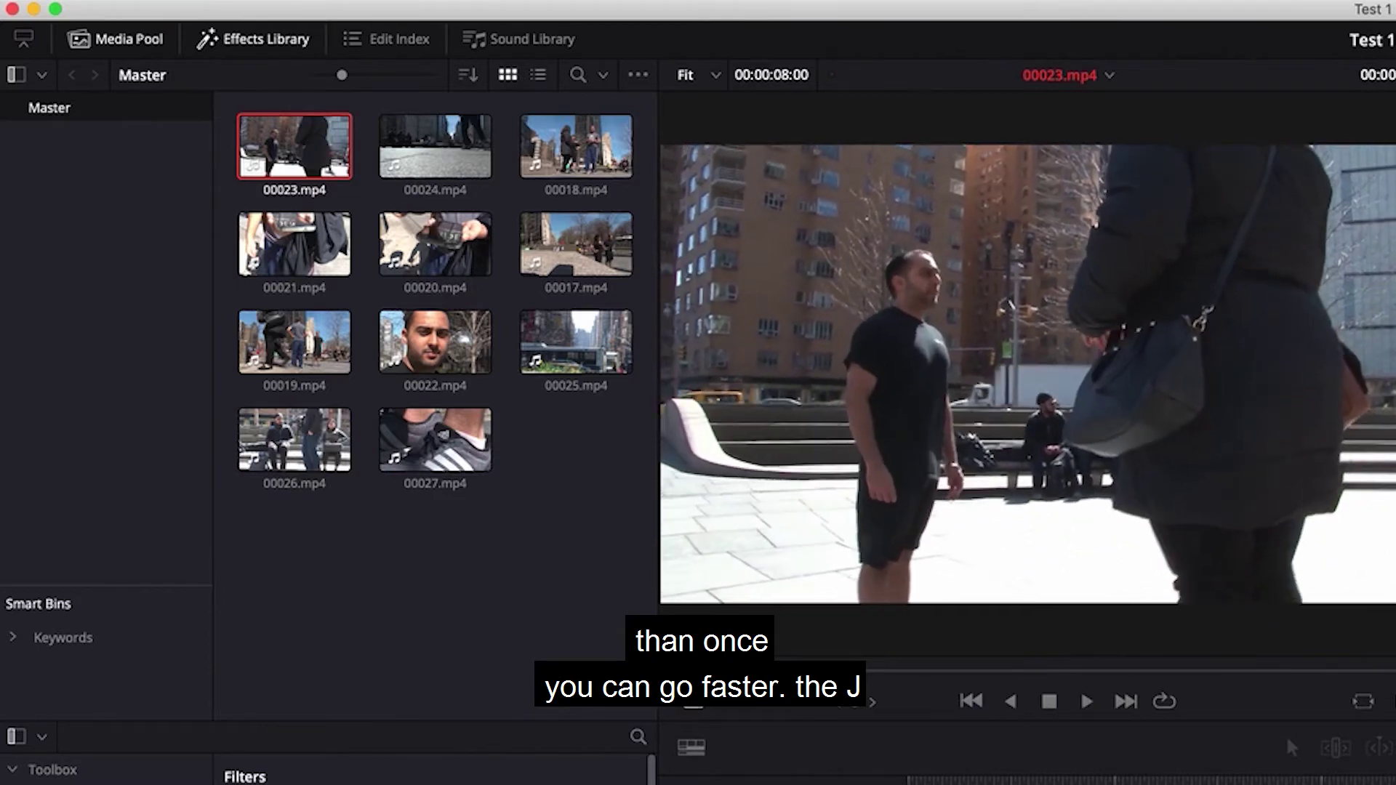
key("j")
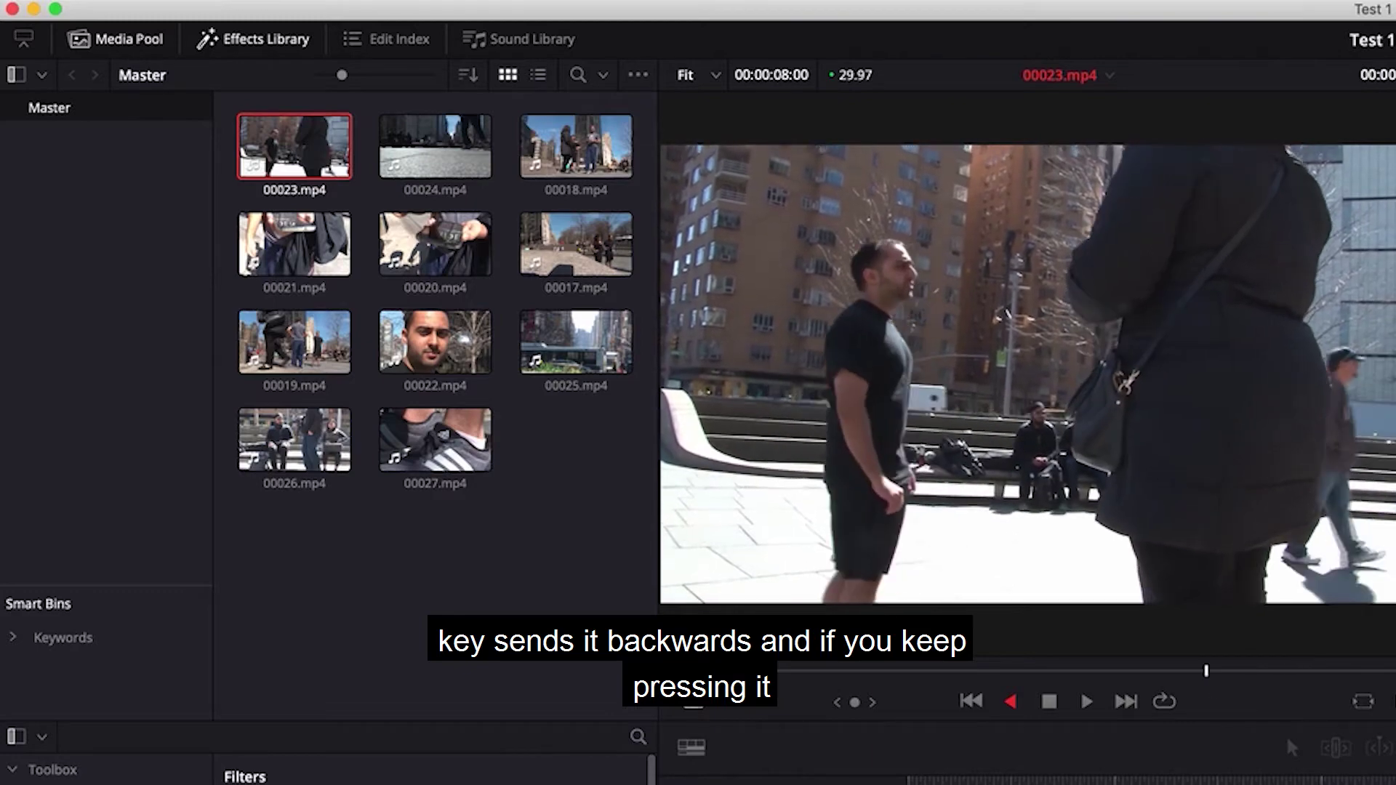
key("j")
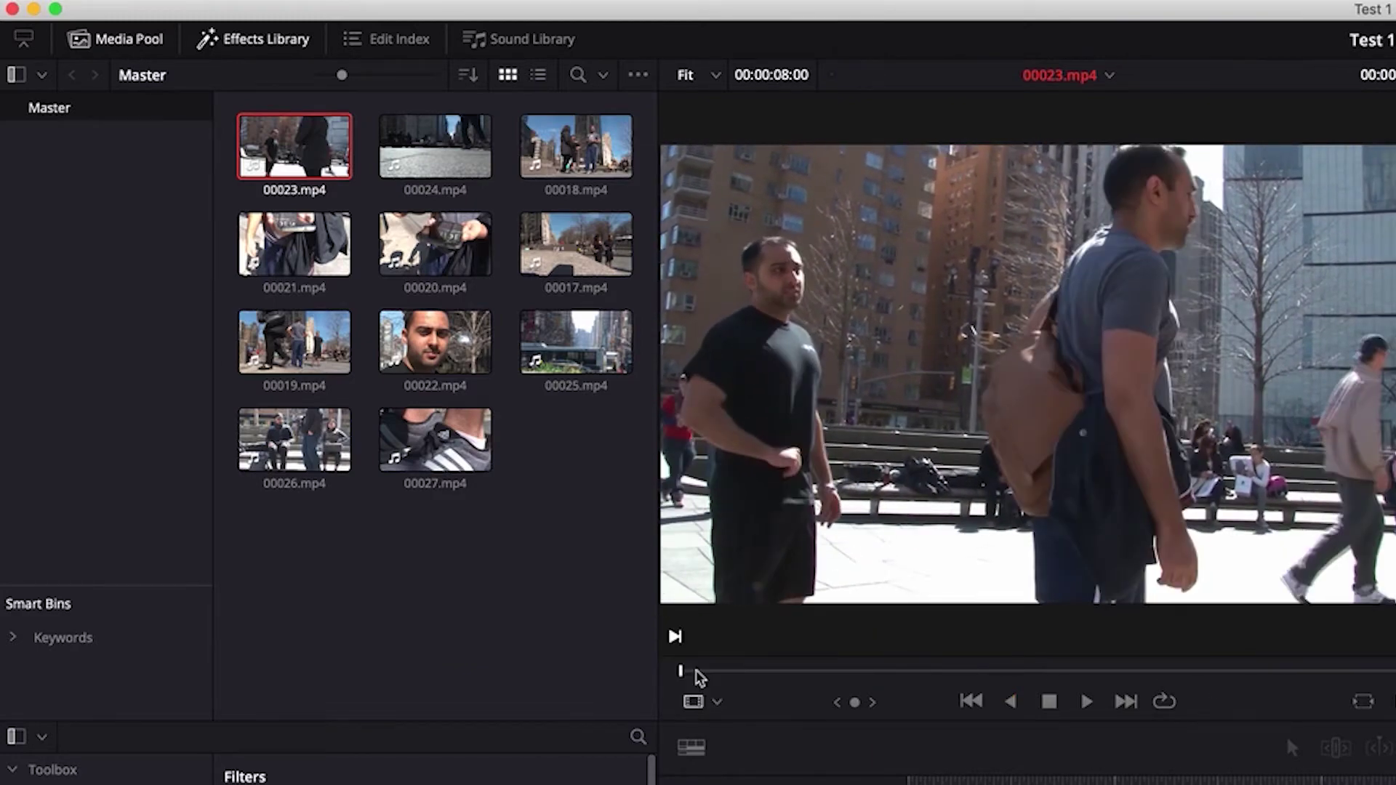
- Advance 00023.mp4 frame by frame a short way from its start and set an in point there
key("Right")
key("Right")
key("Right")
key("Right")
key("Right")
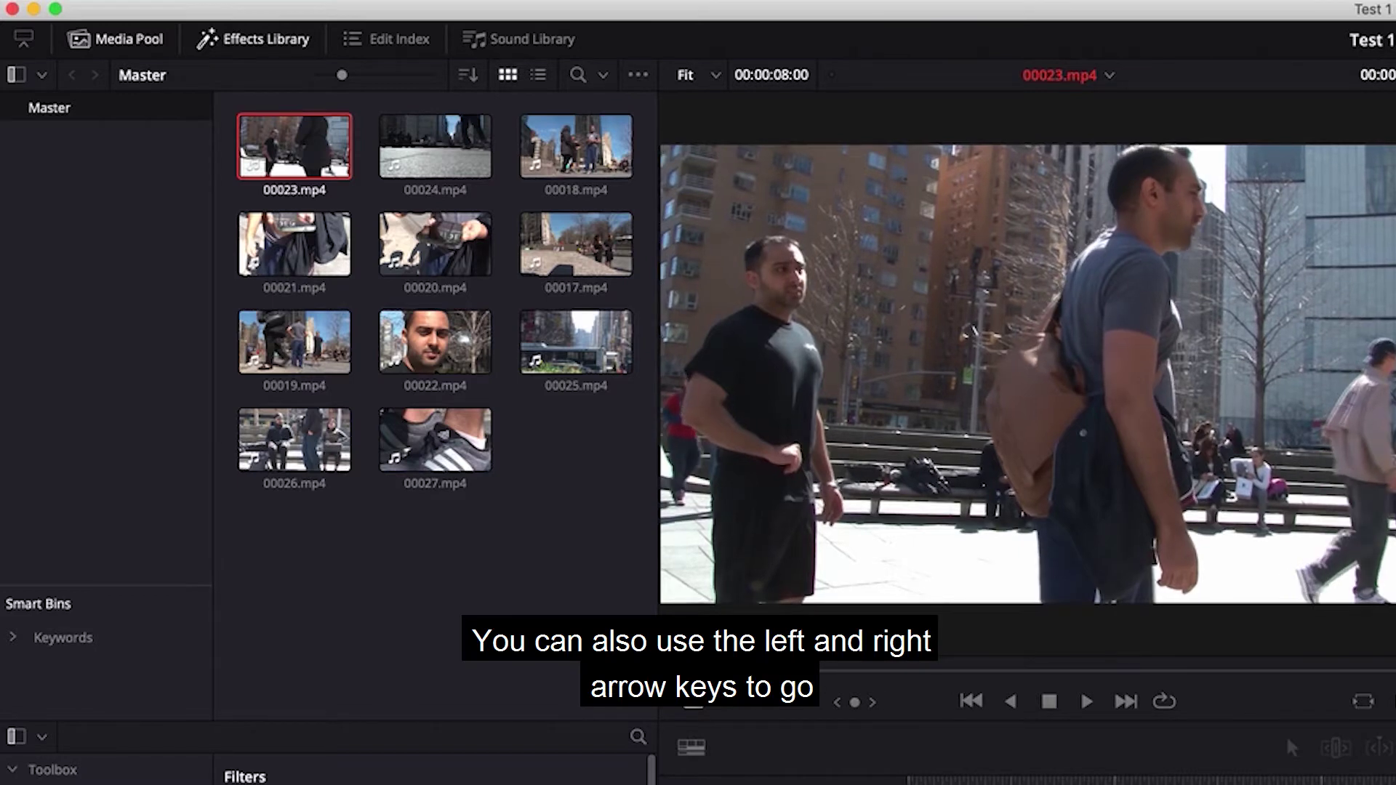
key("Right")
key("Right")
key("Right")
key("Right")
key("Right")
key("Right")
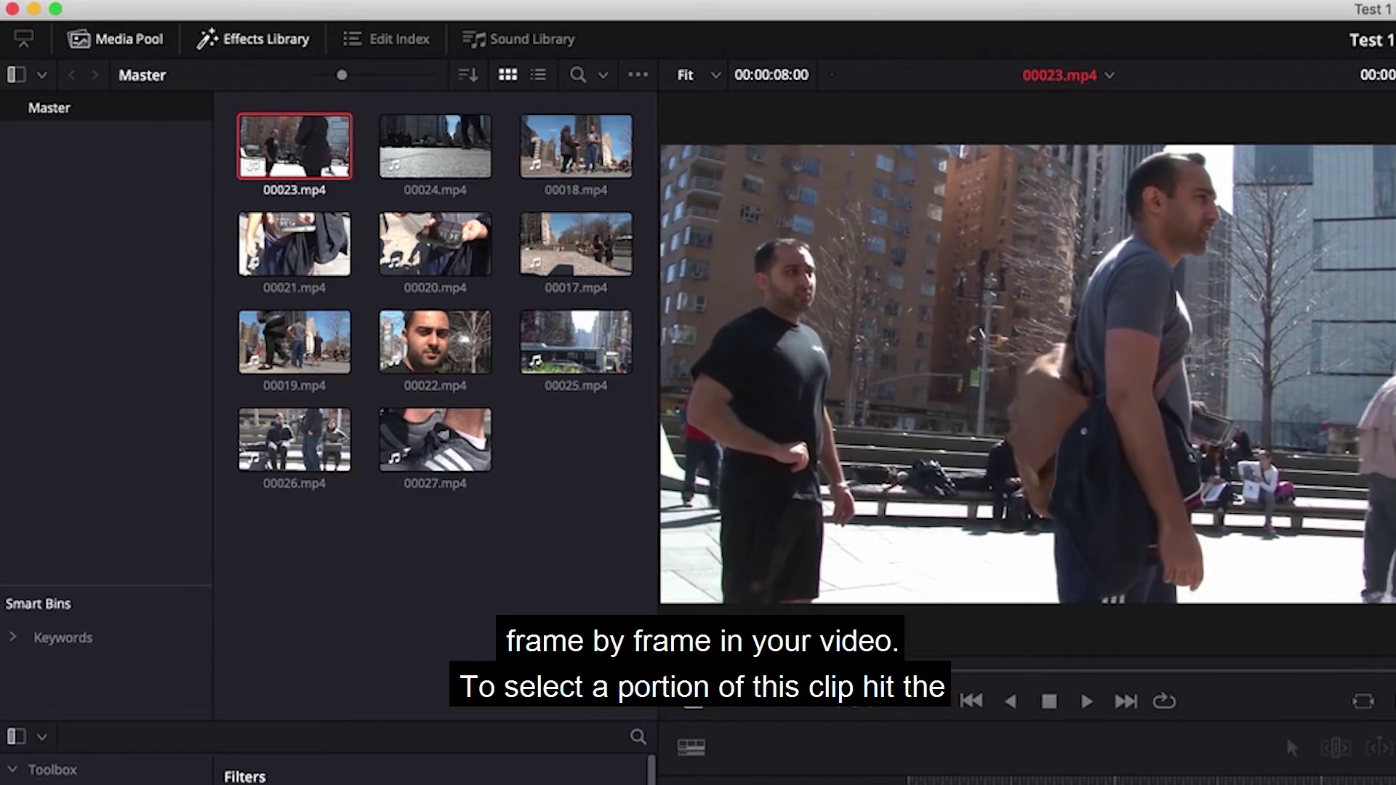
key("Right")
key("Right")
key("Right")
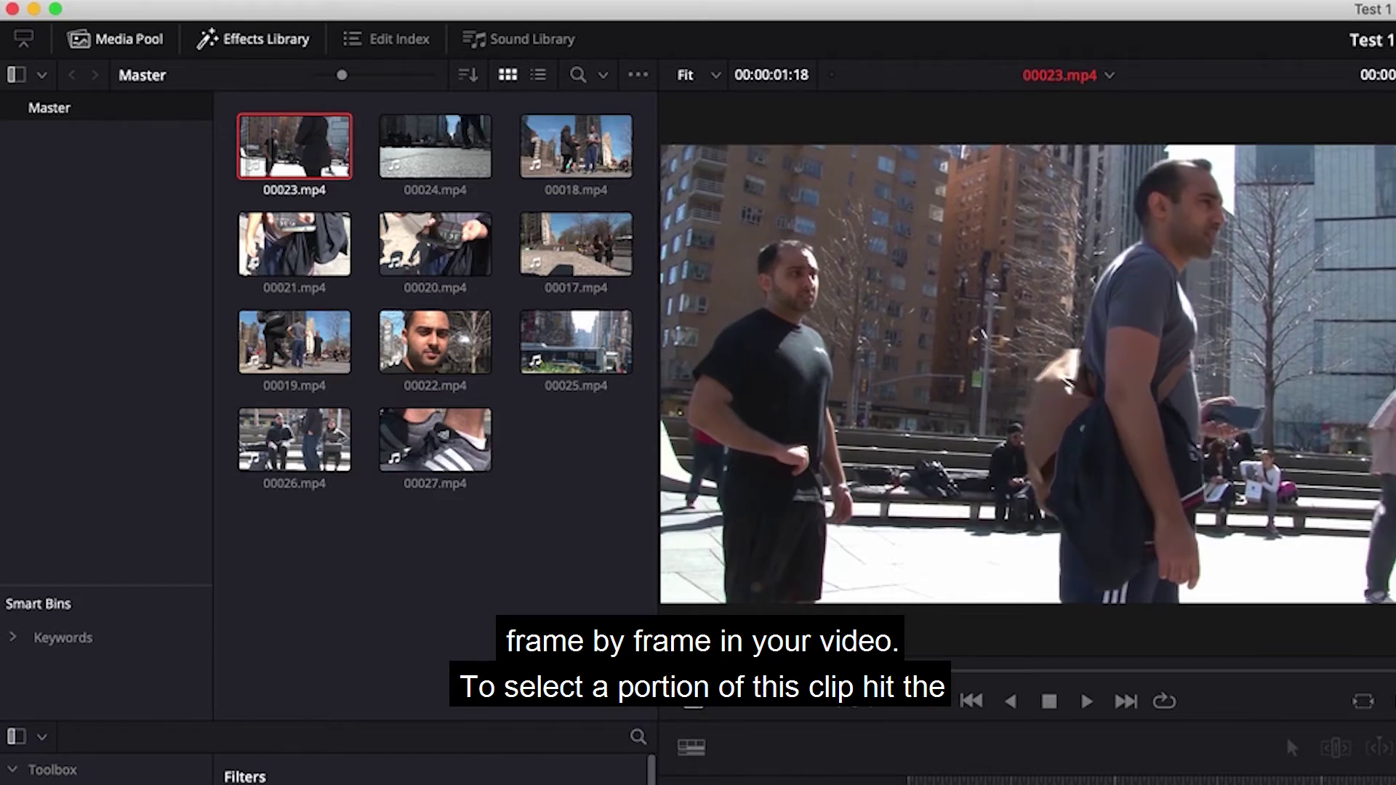
key("i")
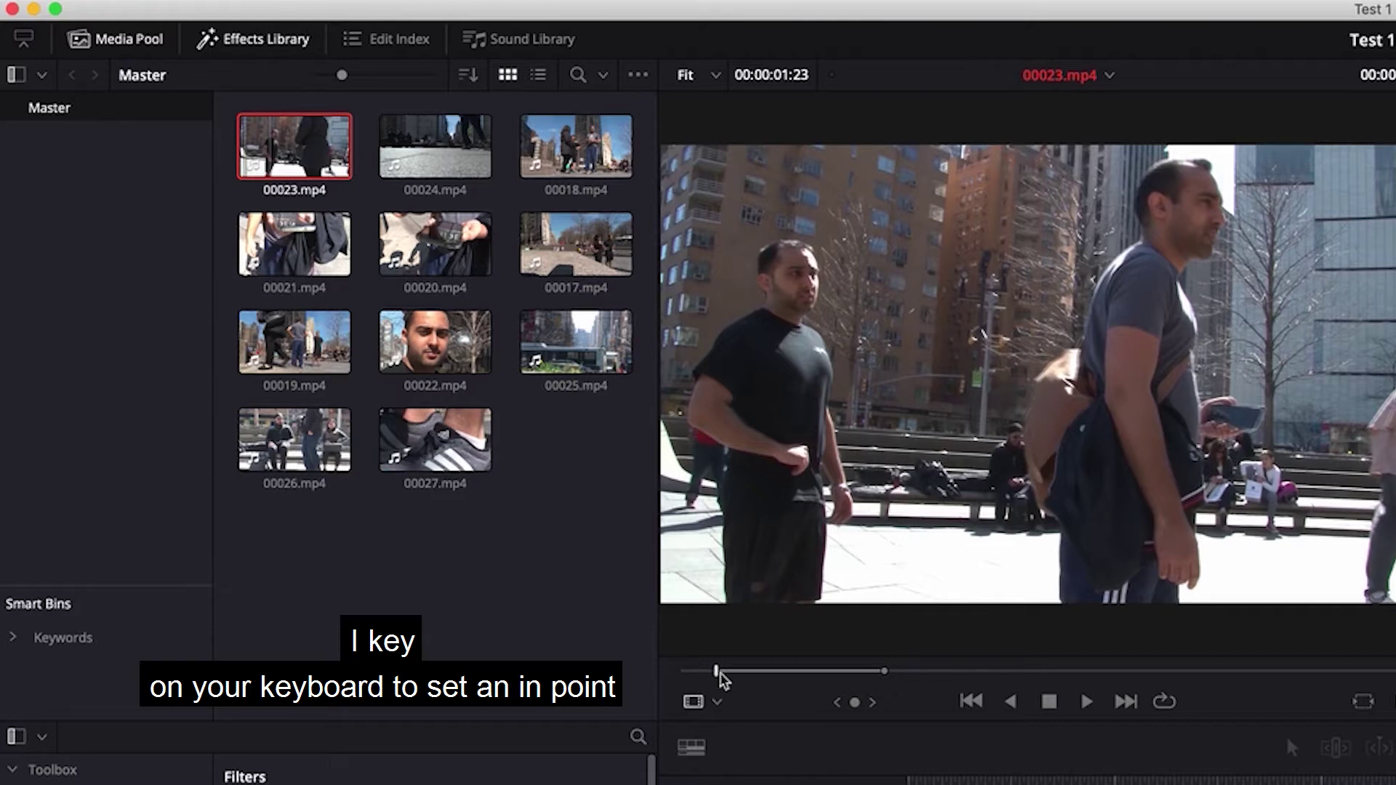
- Set an out point at 00:00:02:21 in 00023.mp4 and add the marked portion to the start of the empty timeline
left_click_drag(716, 678, 944, 682)
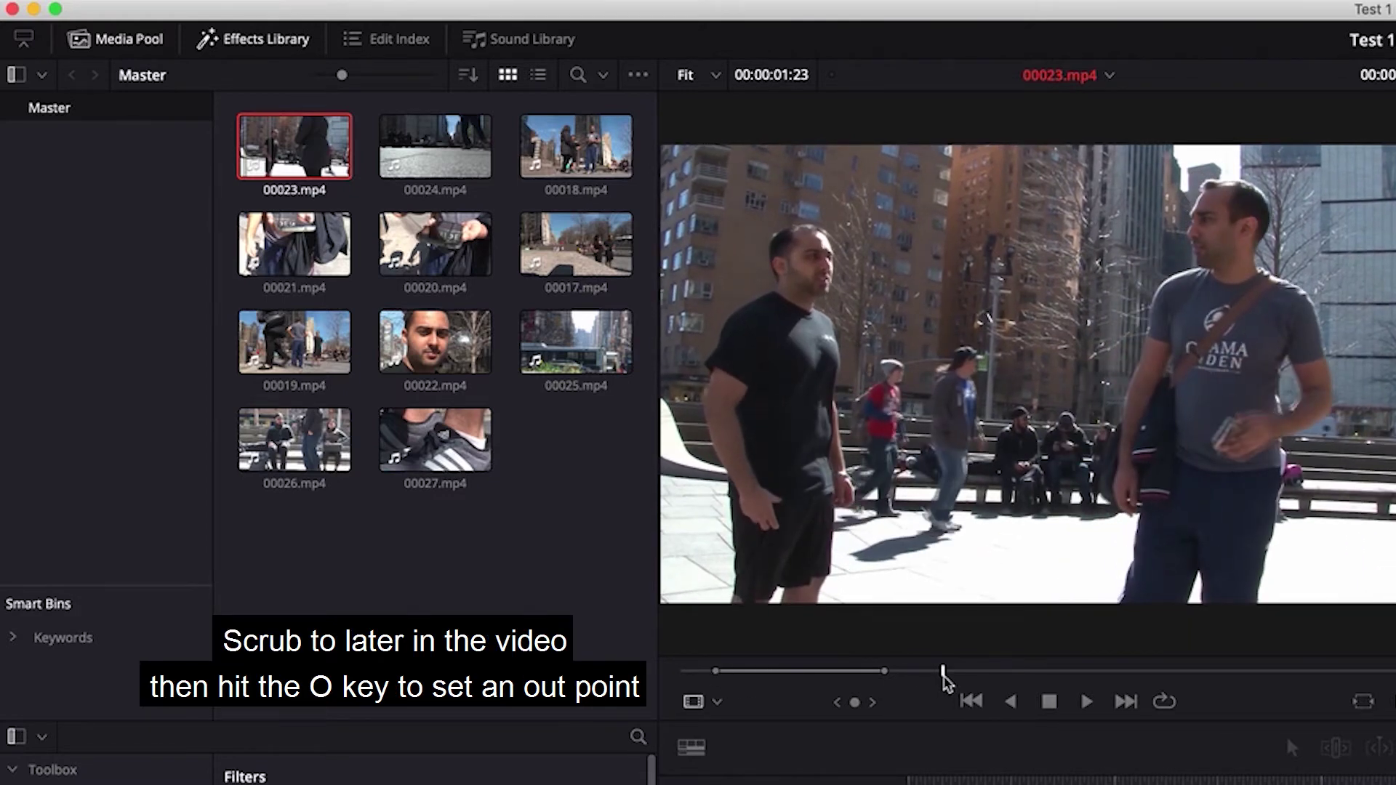
key("o")
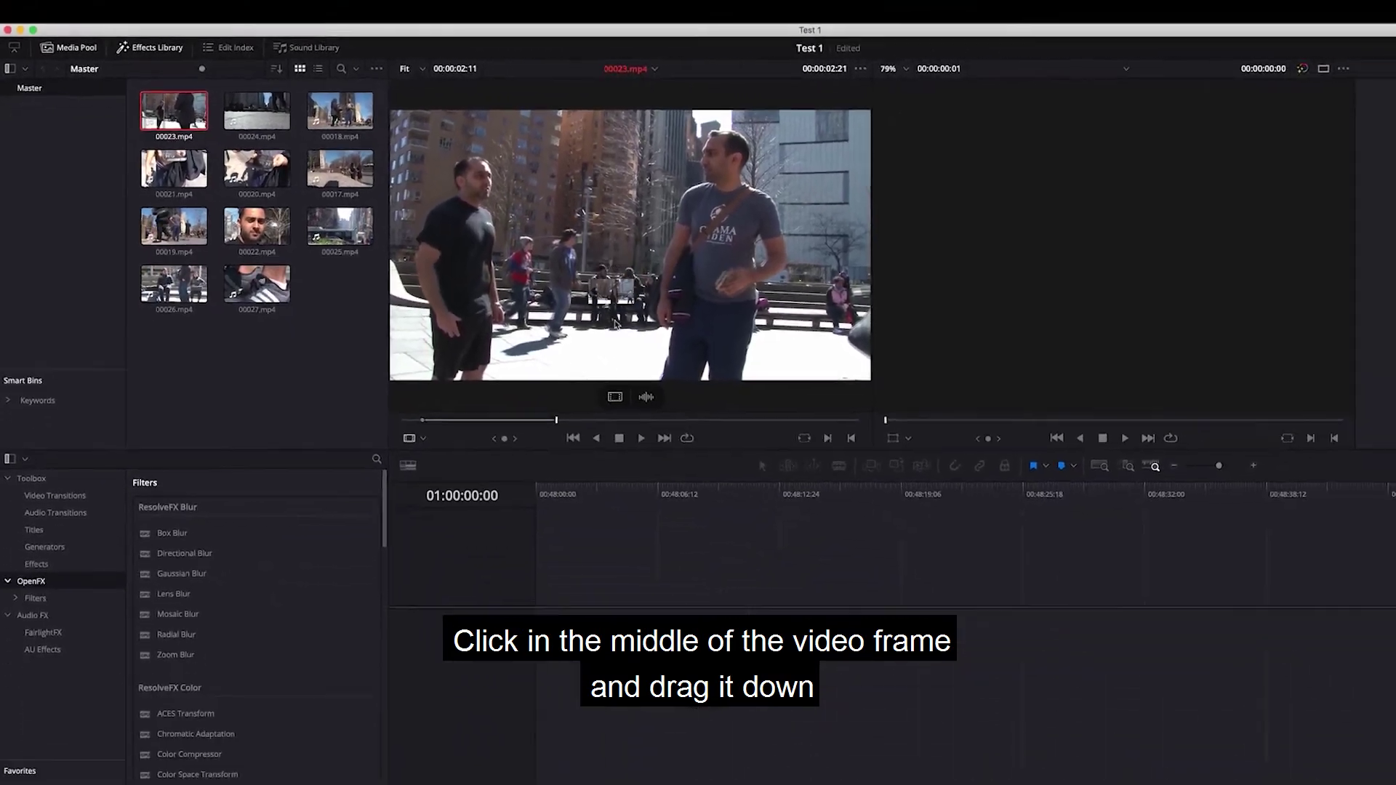
left_click_drag(986, 398, 469, 566)
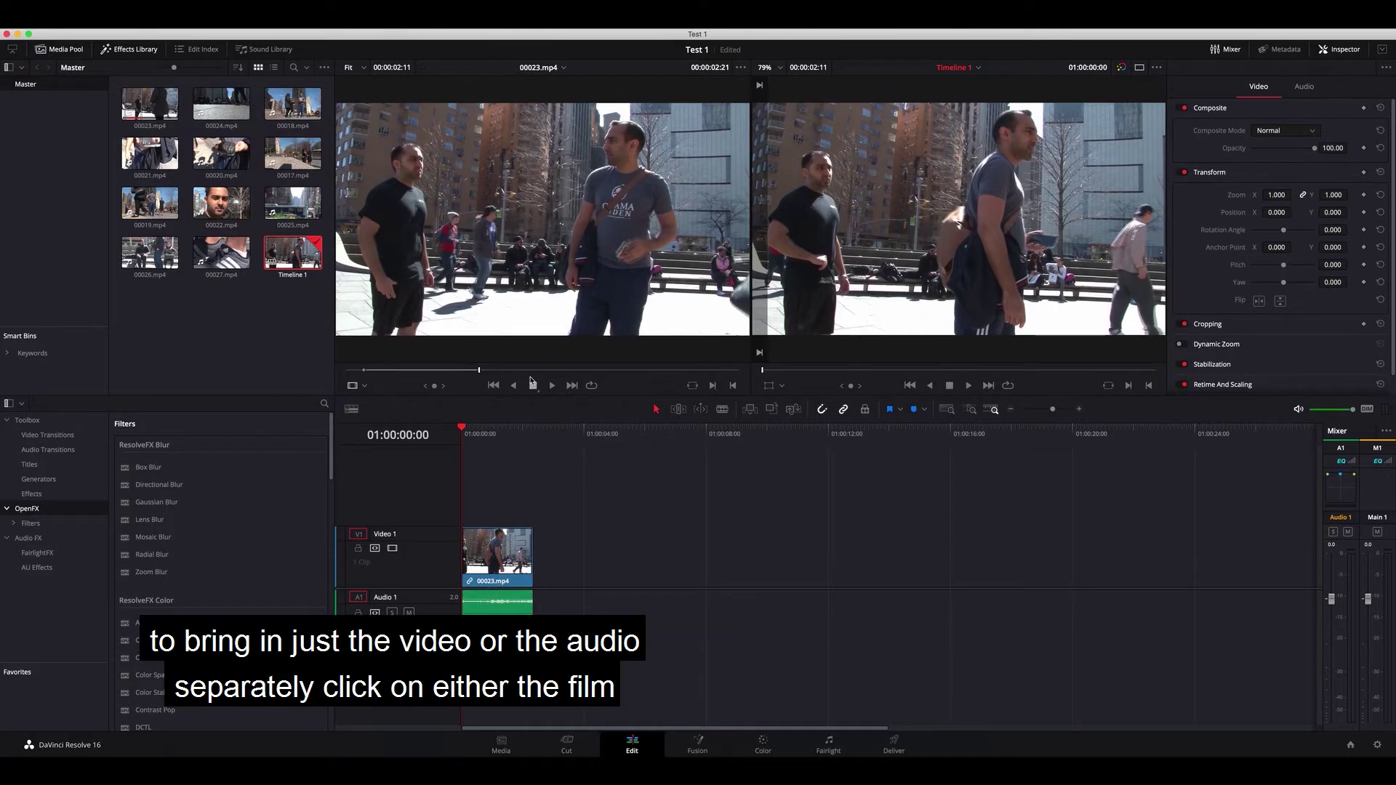
- Add only the audio of the marked portion directly after the clip on Audio 1, and delete that audio clip
mouse_move(554, 259)
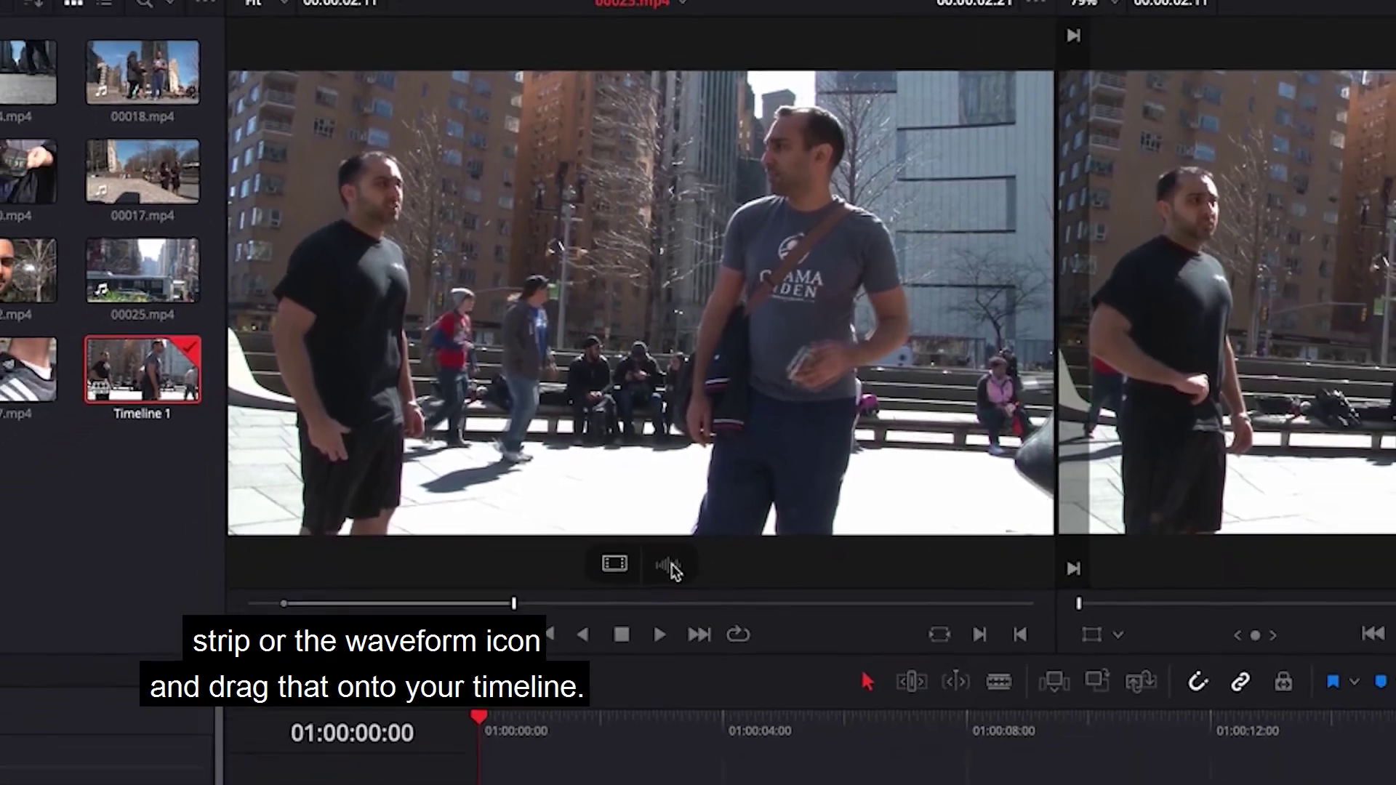
left_click_drag(672, 567, 542, 609)
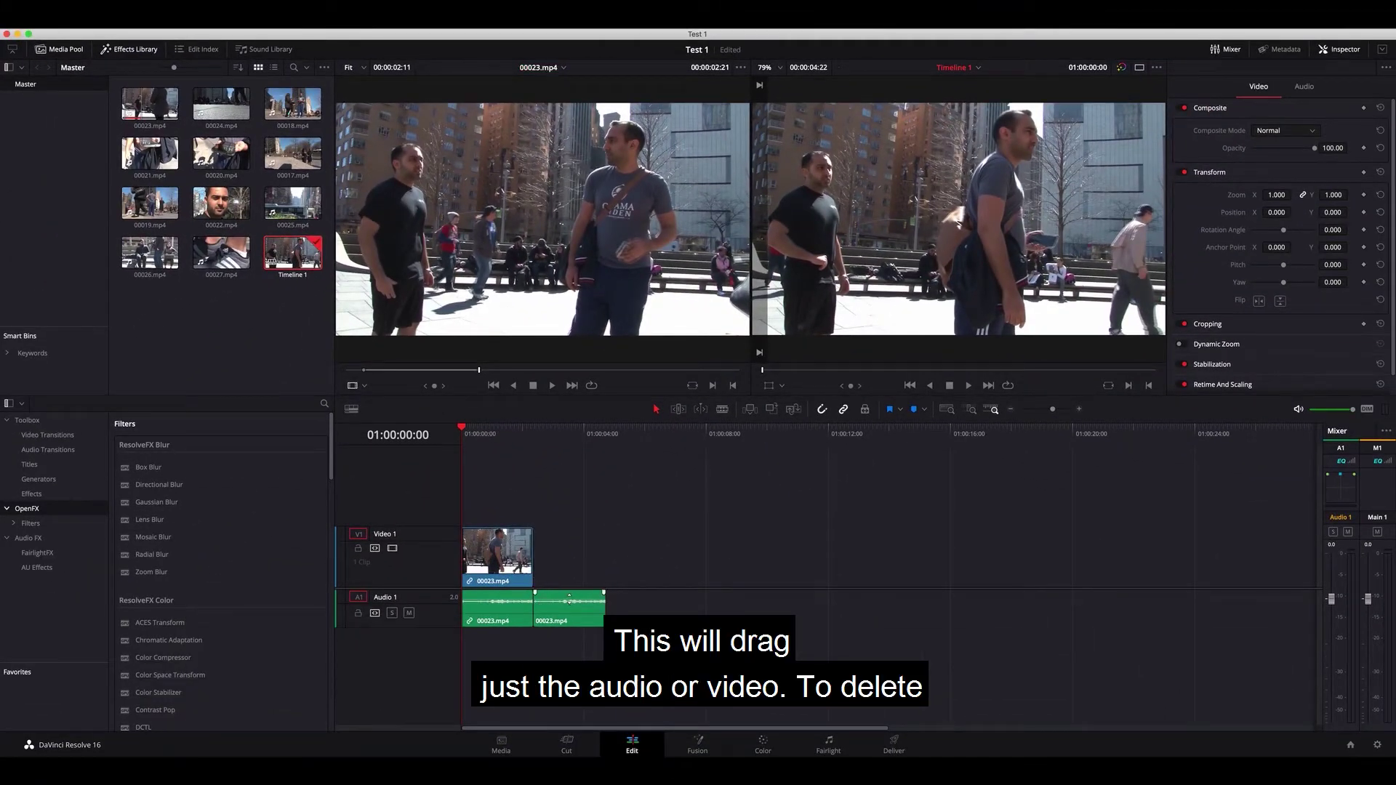
left_click(580, 620)
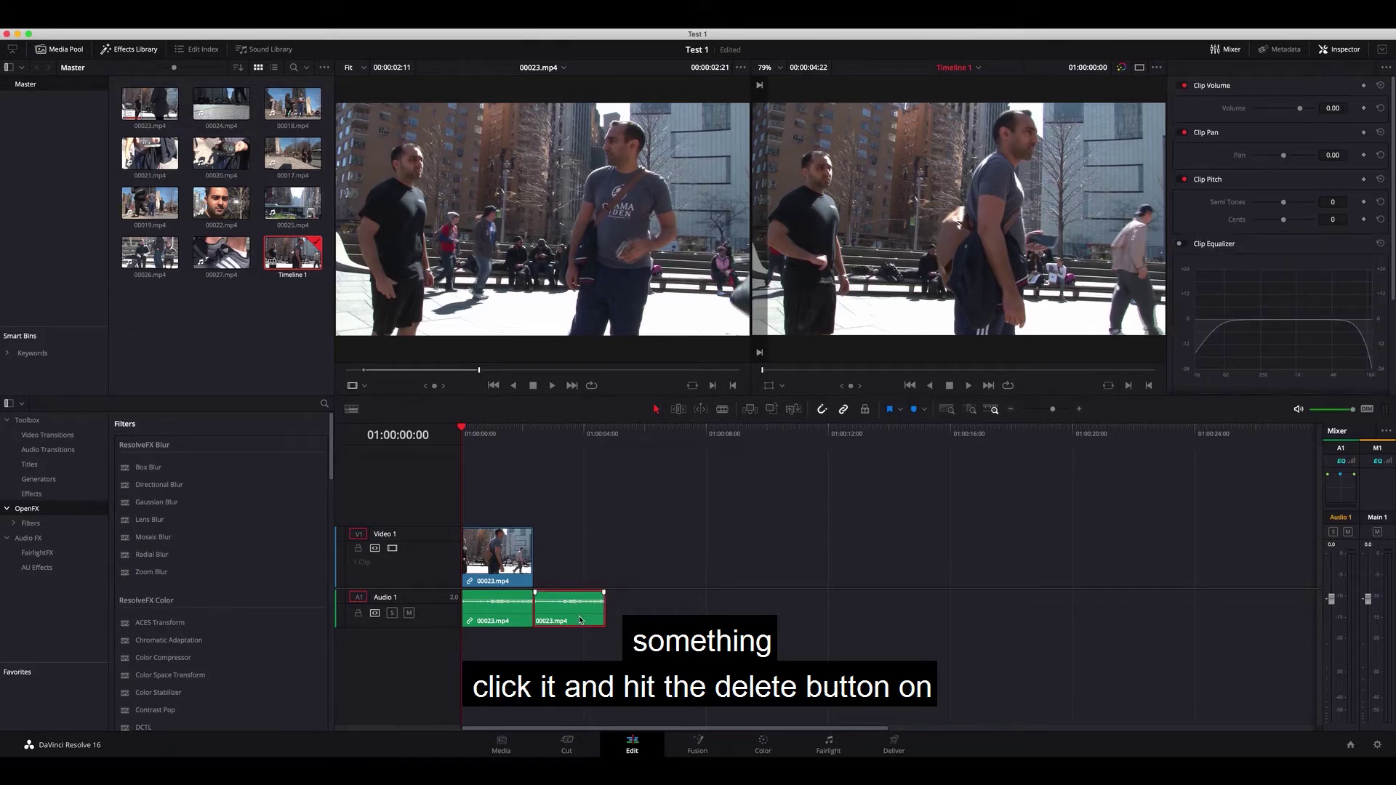
key("Delete")
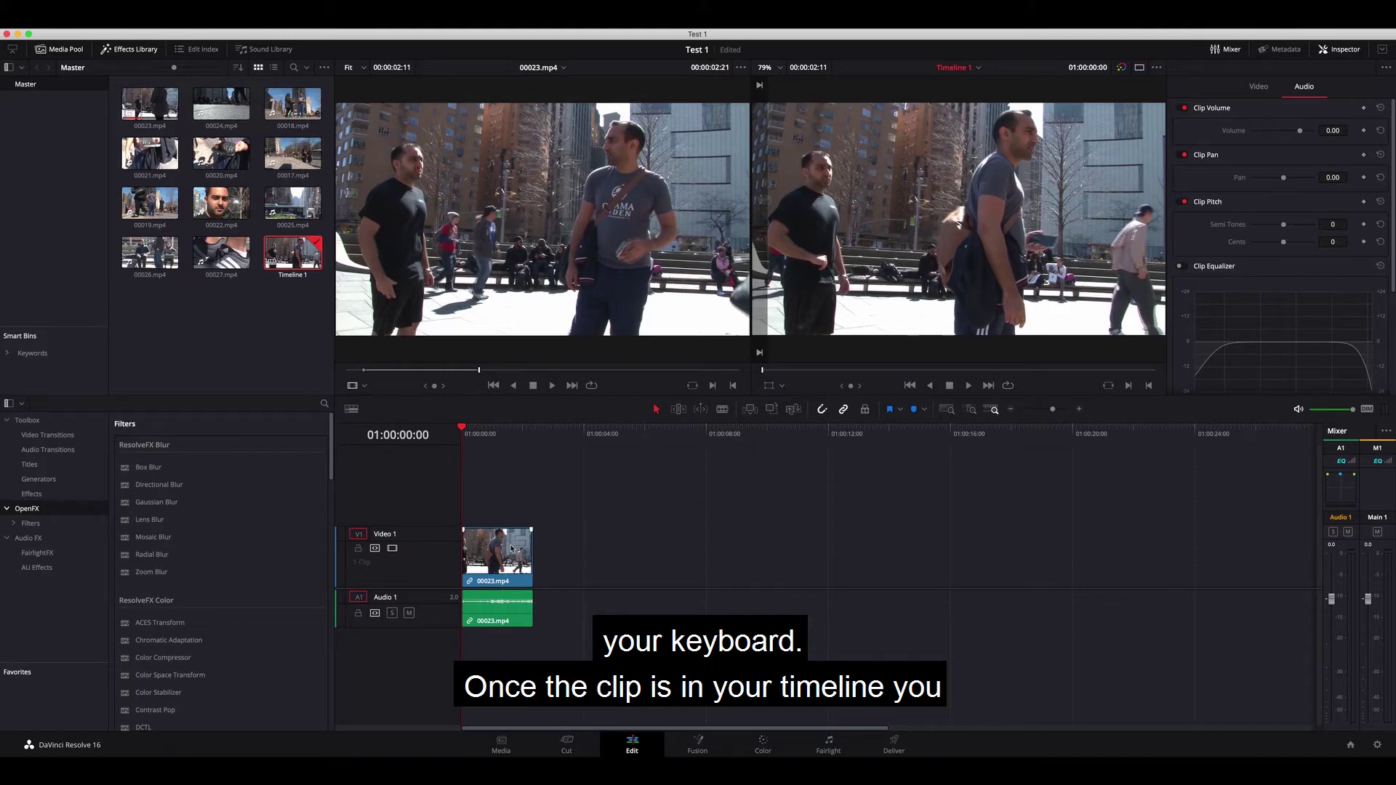
- Select the timeline clip, play it, step back frame by frame to 01:00:01:06, and play forward to its end
mouse_move(495, 563)
left_mouse_down()
mouse_move(704, 567)
mouse_move(482, 575)
left_mouse_up()
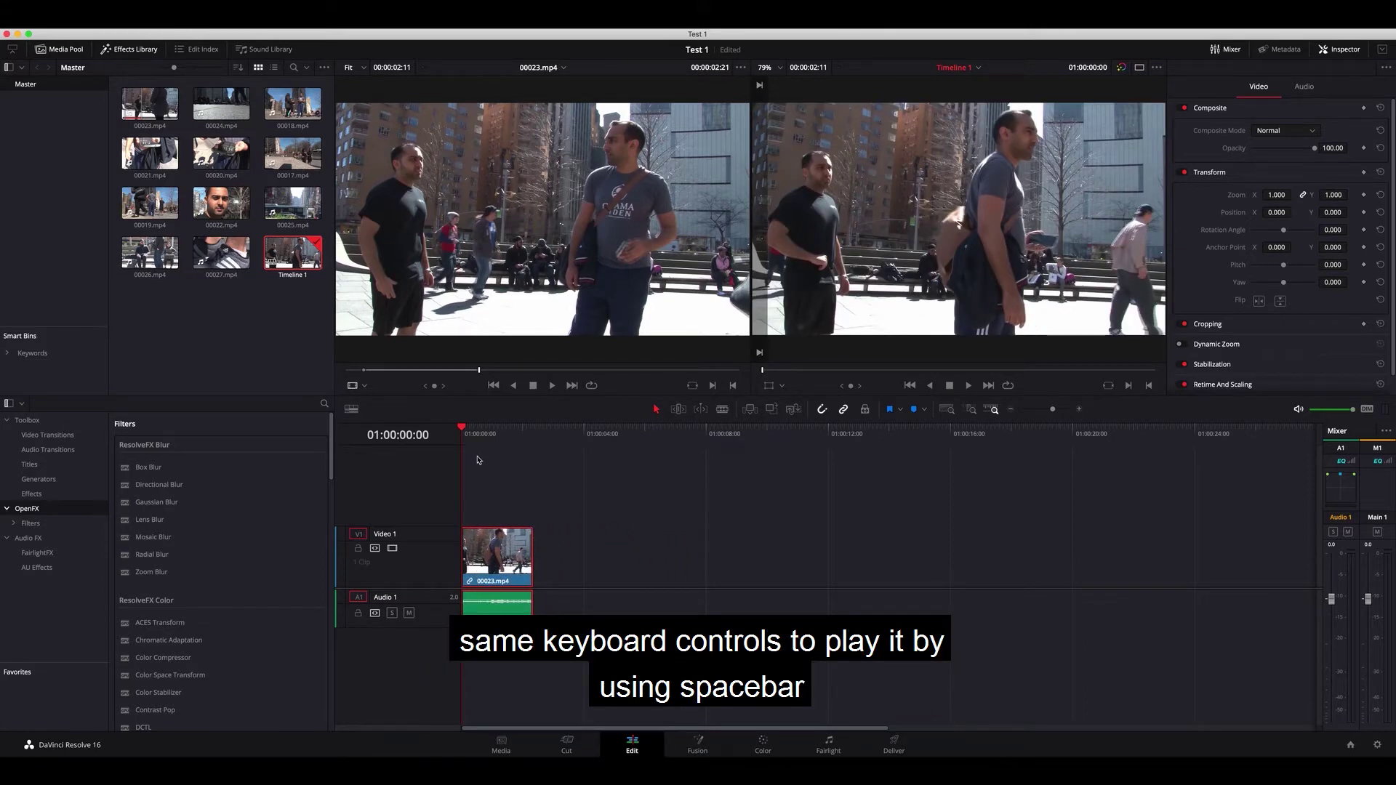
key("space")
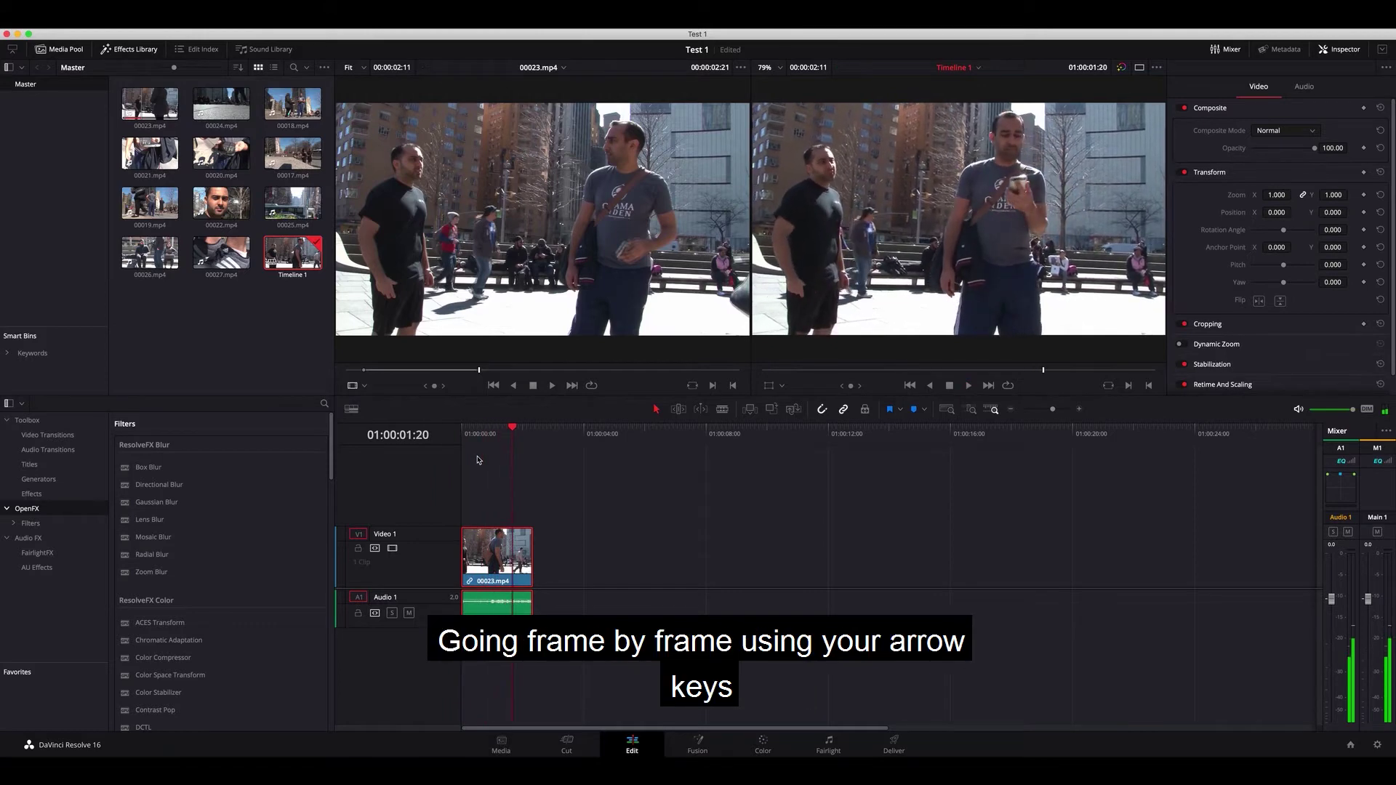
key("Left")
key("Left")
key("Left")
key("Left")
key("Left")
key("Left")
key("Left")
key("Left")
key("Left")
key("Left")
key("Left")
key("Left")
key("Left")
key("Left")
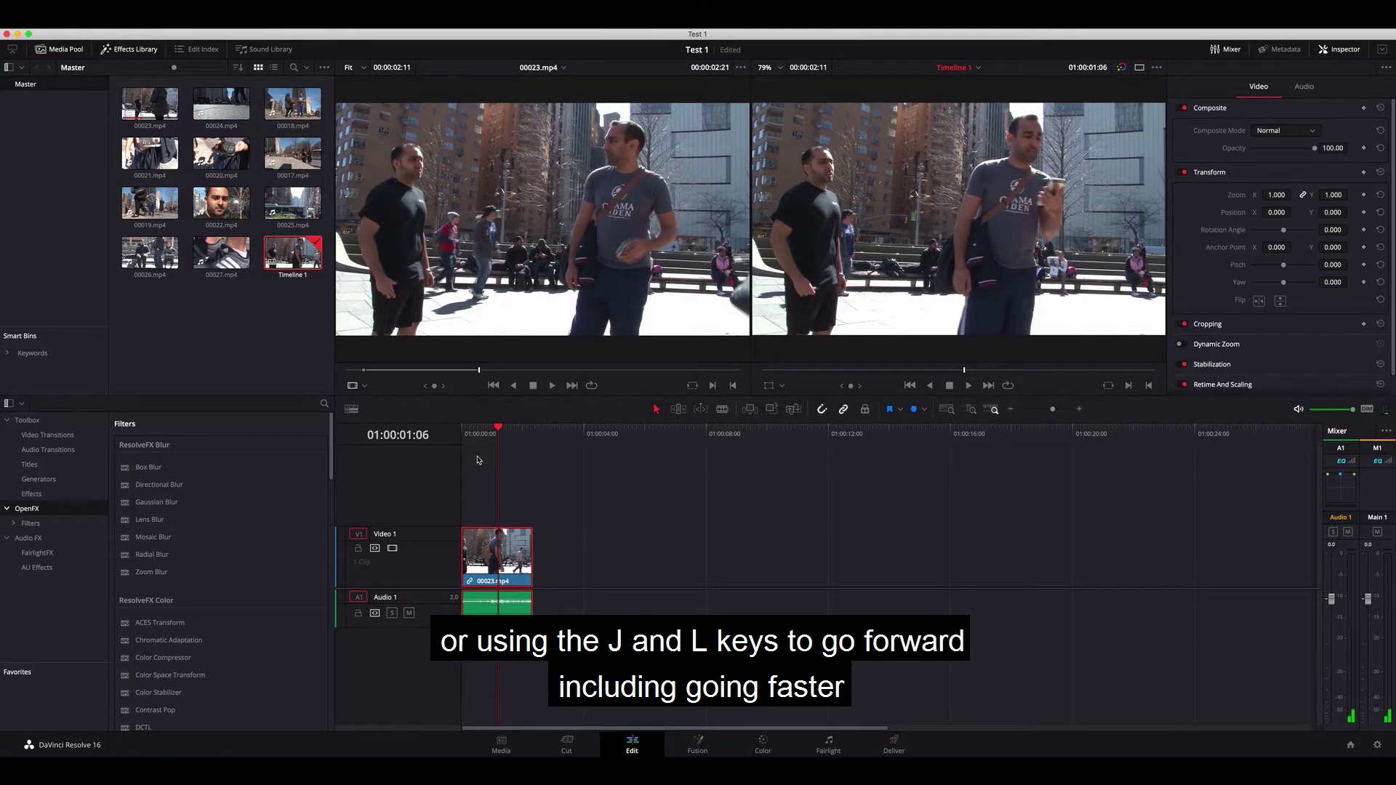
key("l")
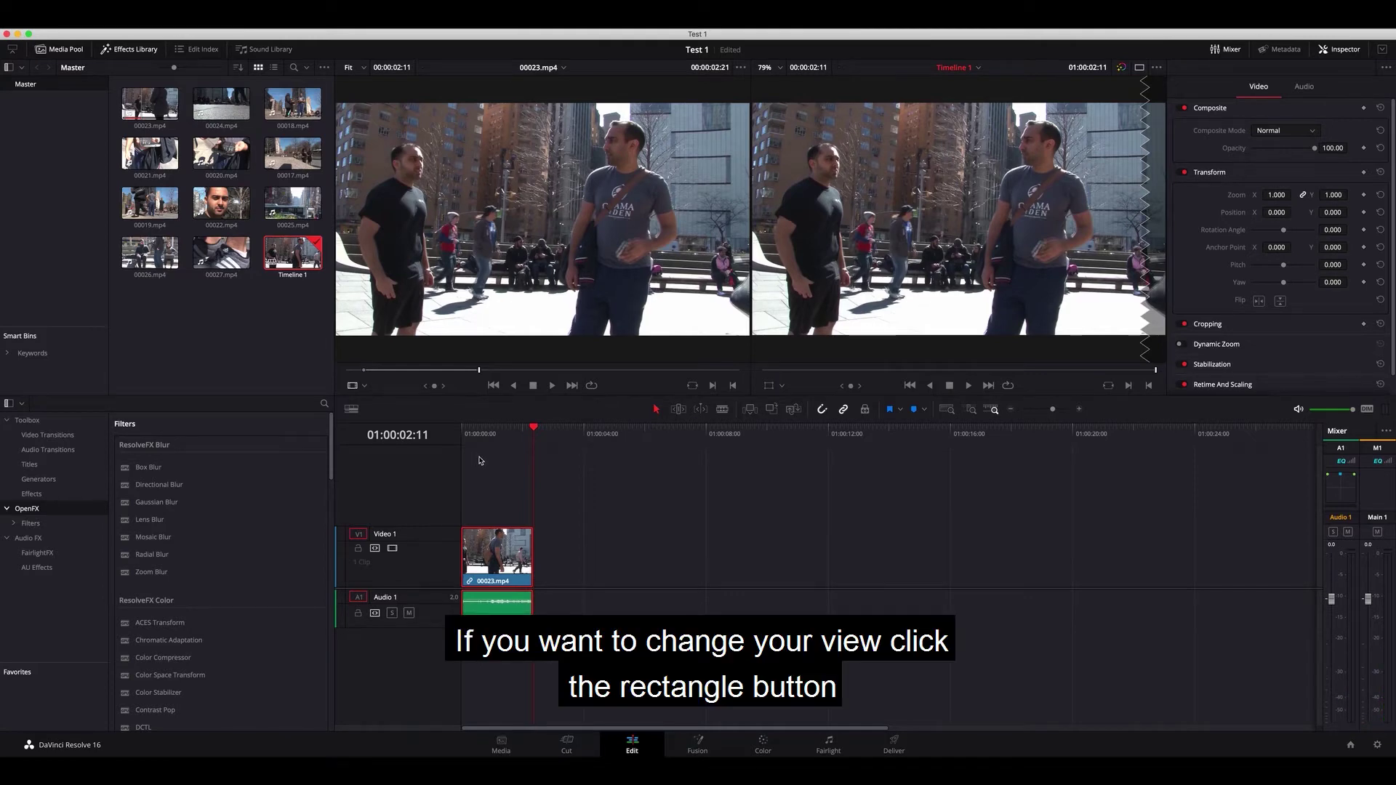
- Switch to the single viewer layout and restore the dual viewer layout
left_click(1139, 68)
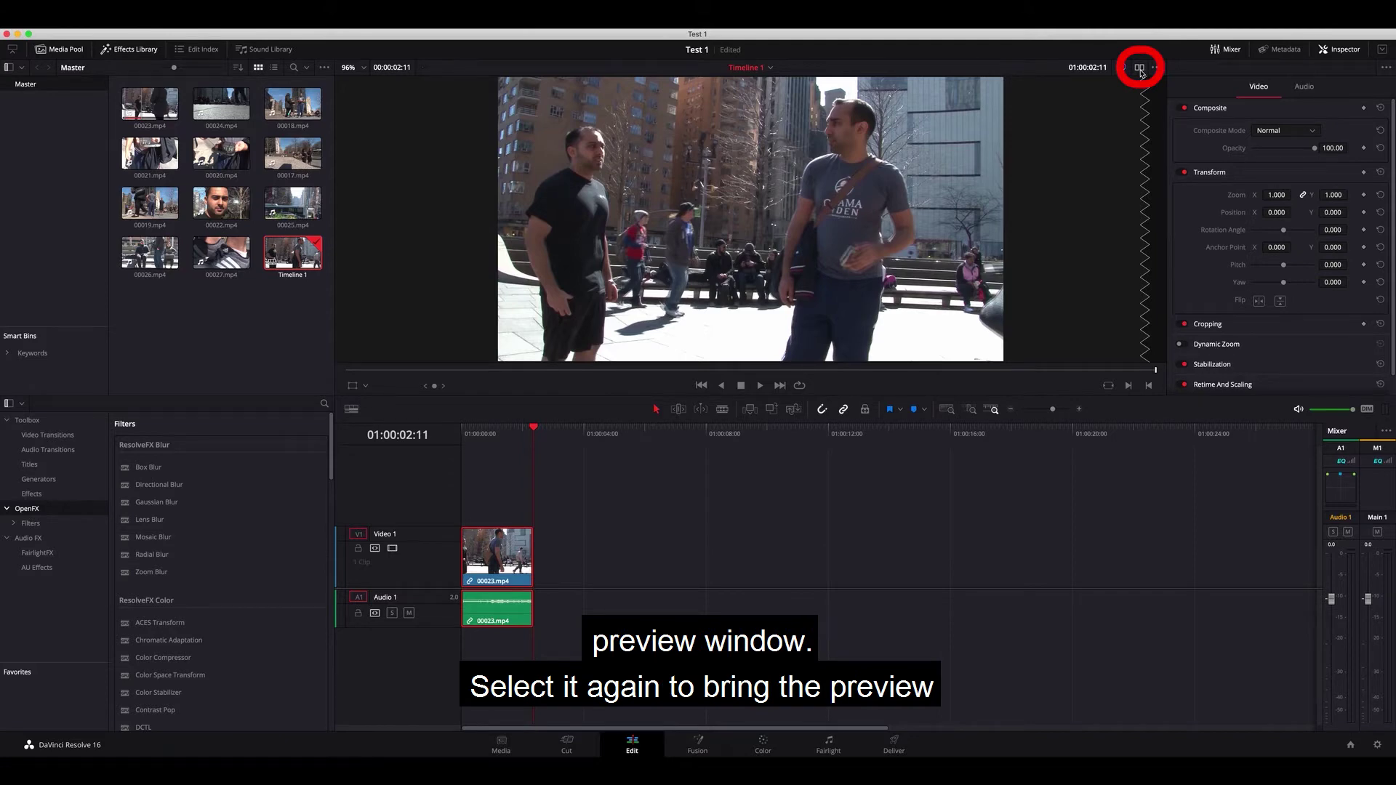
left_click(1140, 69)
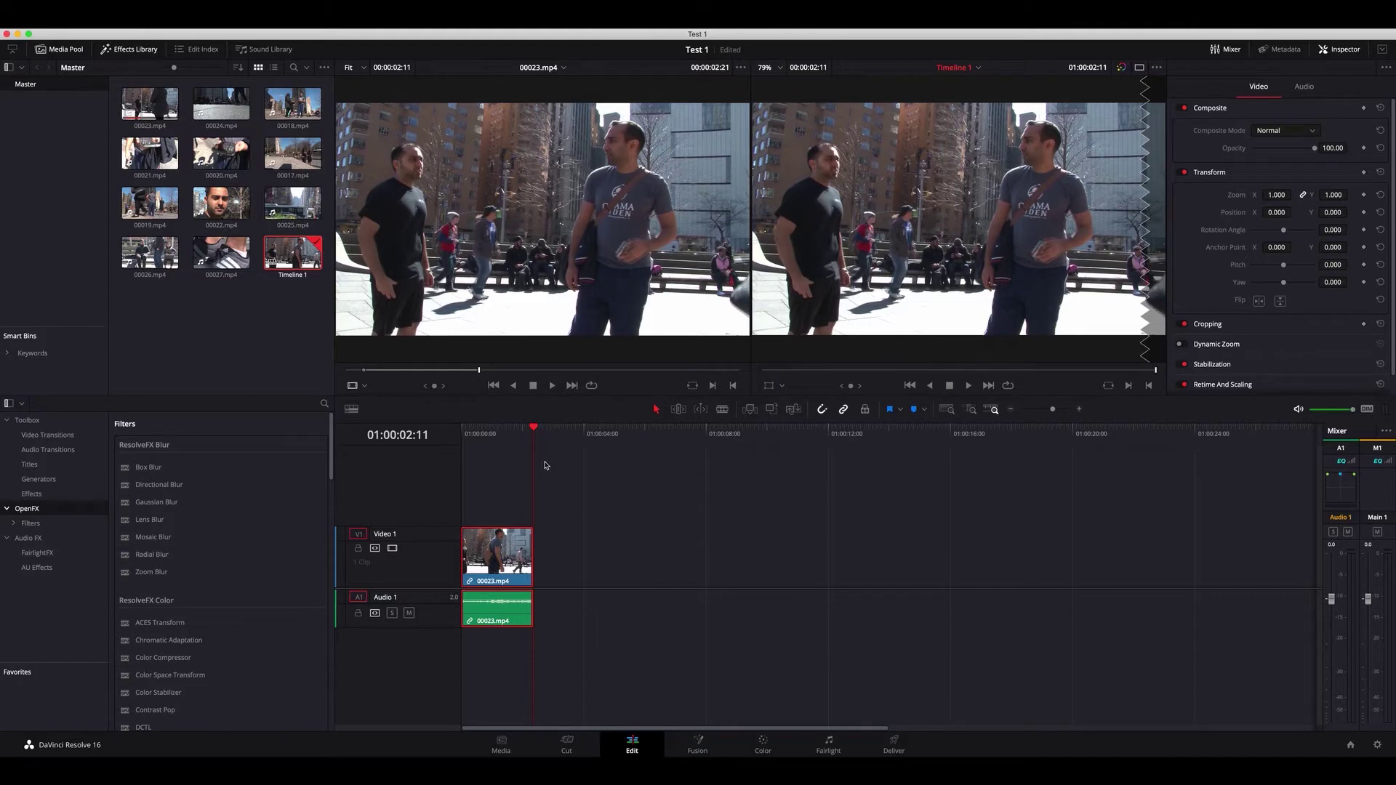
- Move the timeline playhead to 01:00:01:13, inside the clip
left_click(506, 445)
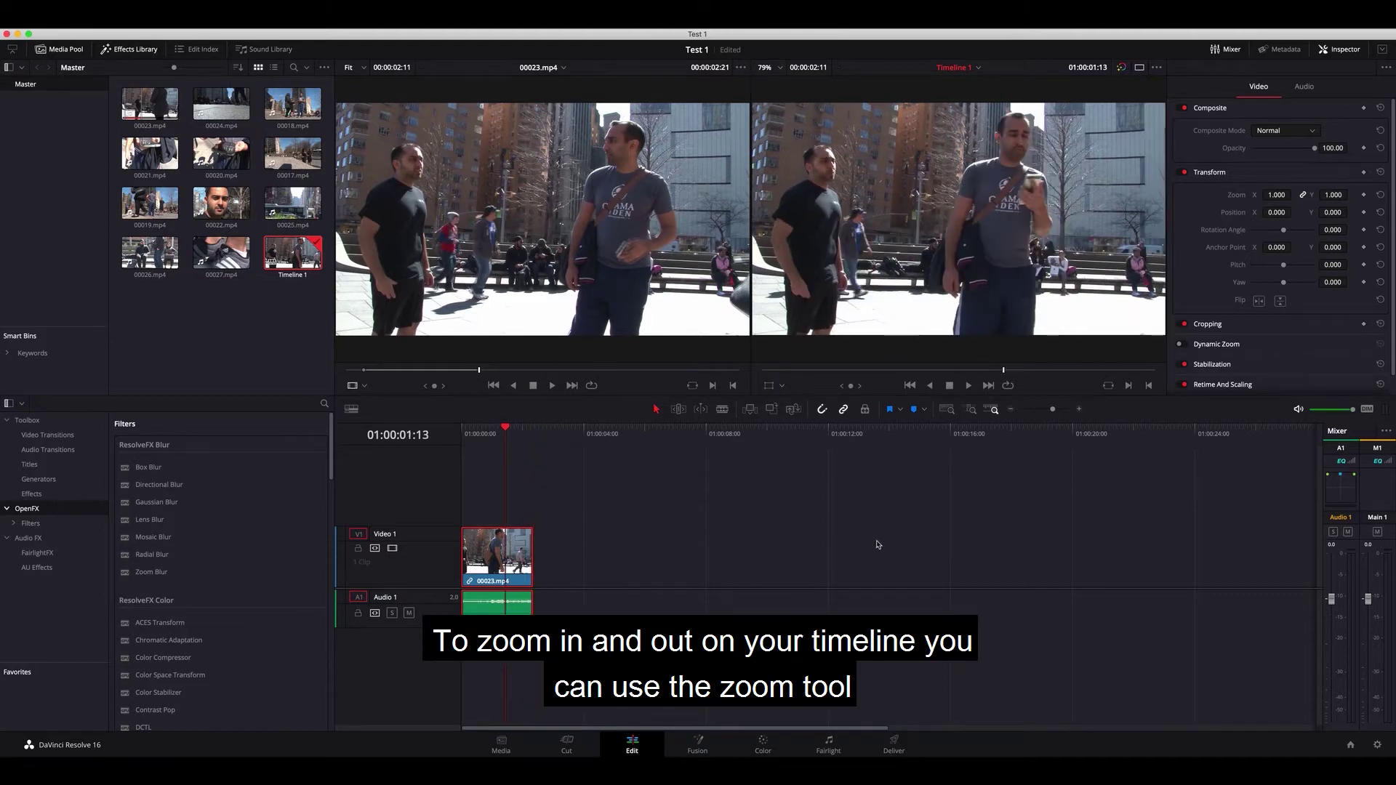
- Extend both ends of the 00023.mp4 clip on the timeline so it spans from about 01:00:02 to just past 01:00:06
left_click_drag(1054, 415, 1066, 410)
key("super+minus")
key("super+minus")
key("super+minus")
key("super+minus")
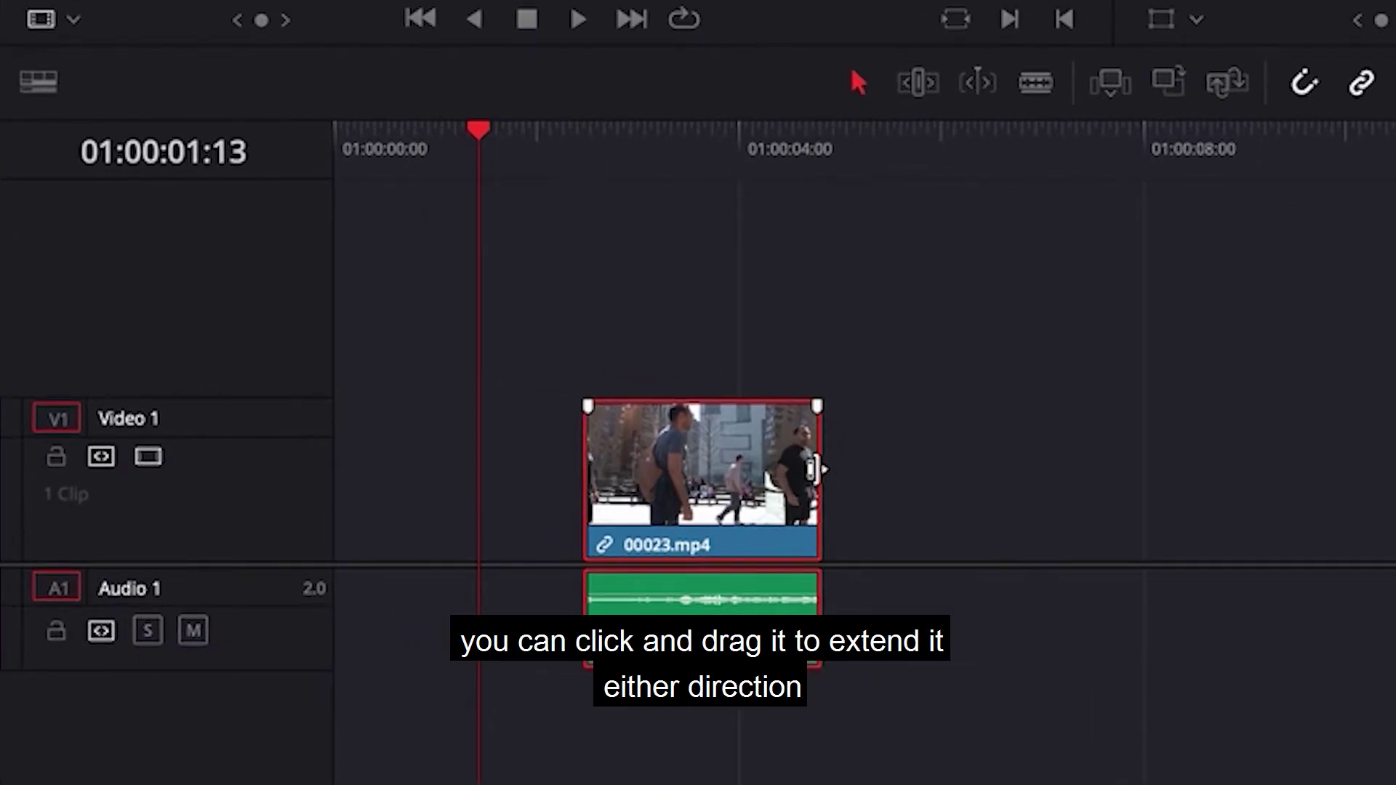
left_click_drag(812, 469, 962, 467)
left_click_drag(587, 474, 546, 476)
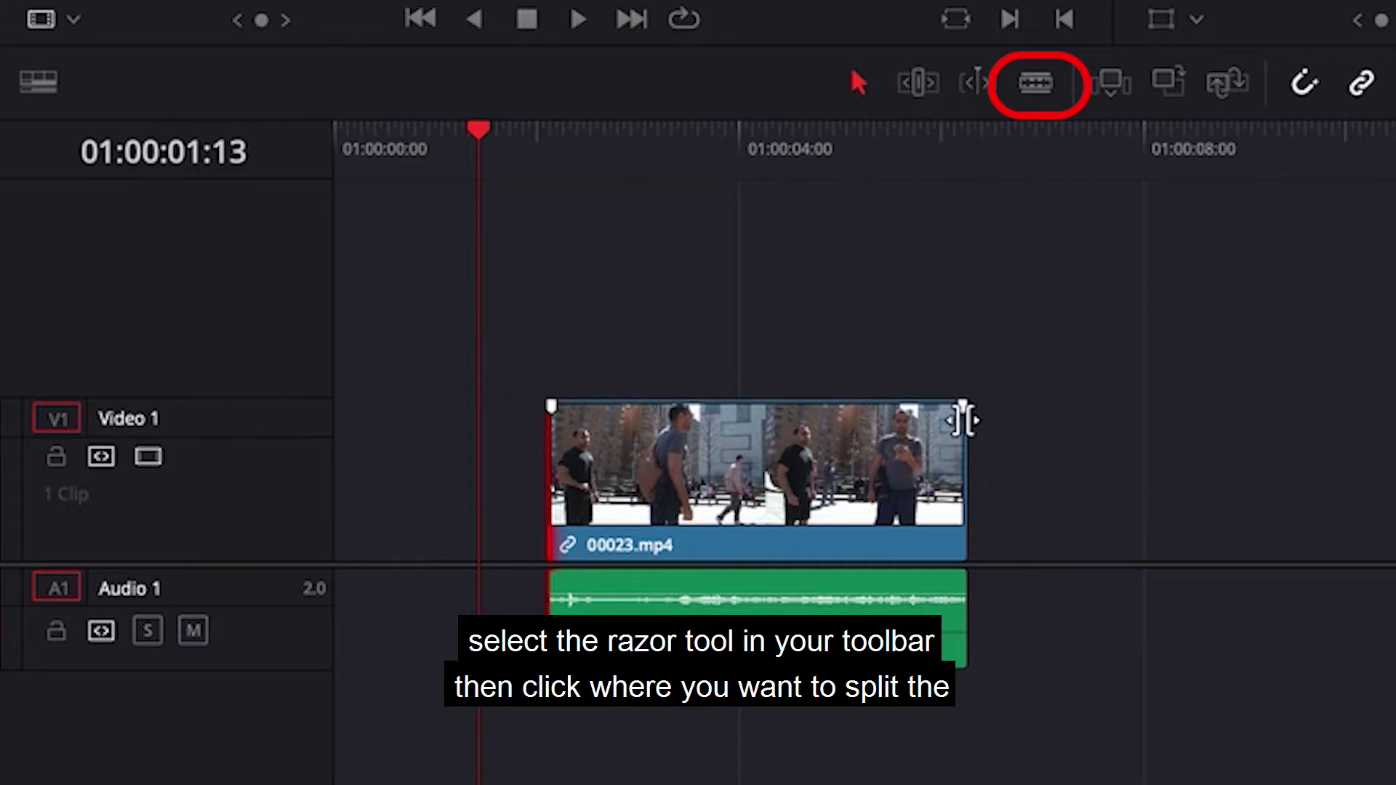
- Split the 00023.mp4 clip on the timeline at 01:00:04:16 with the razor tool
left_click(1038, 94)
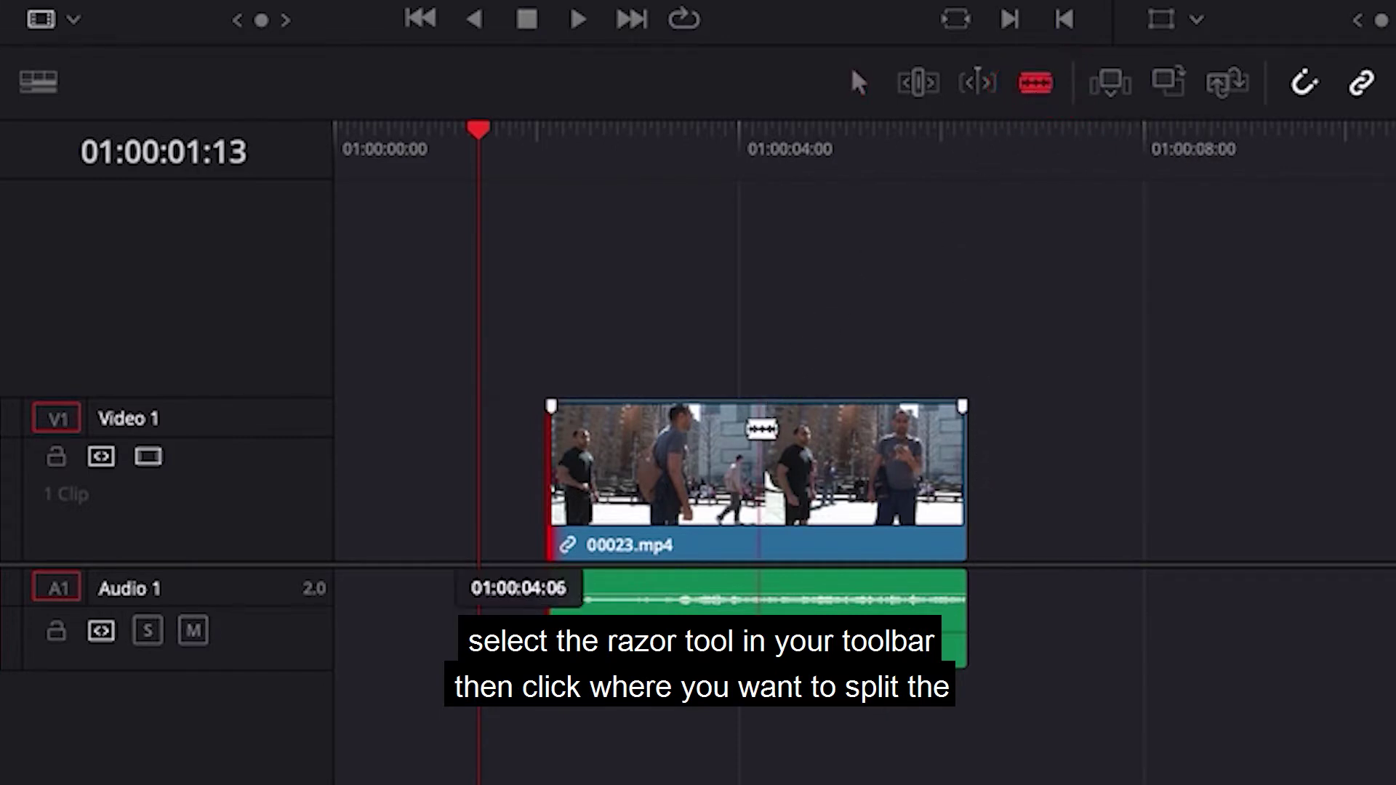
left_click(793, 502)
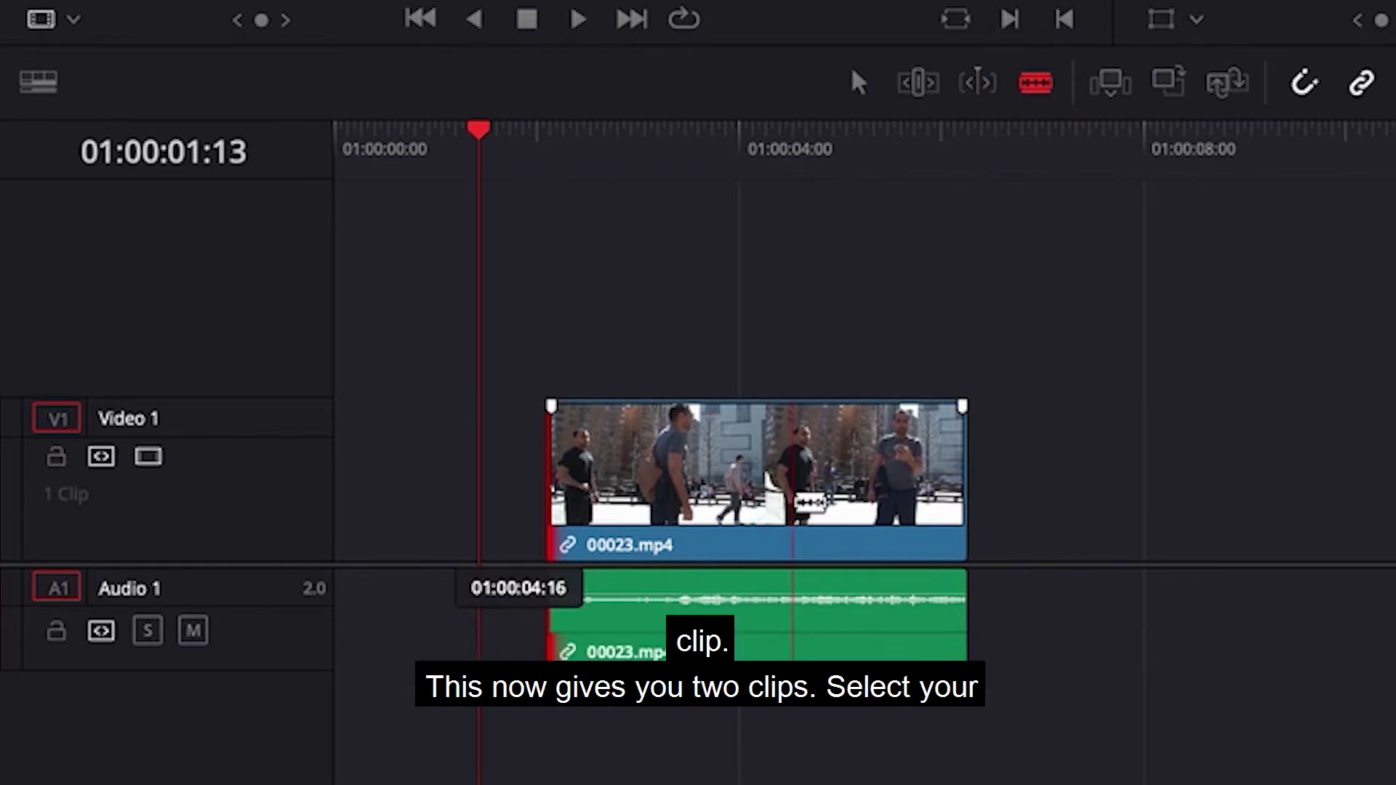
left_click(794, 502)
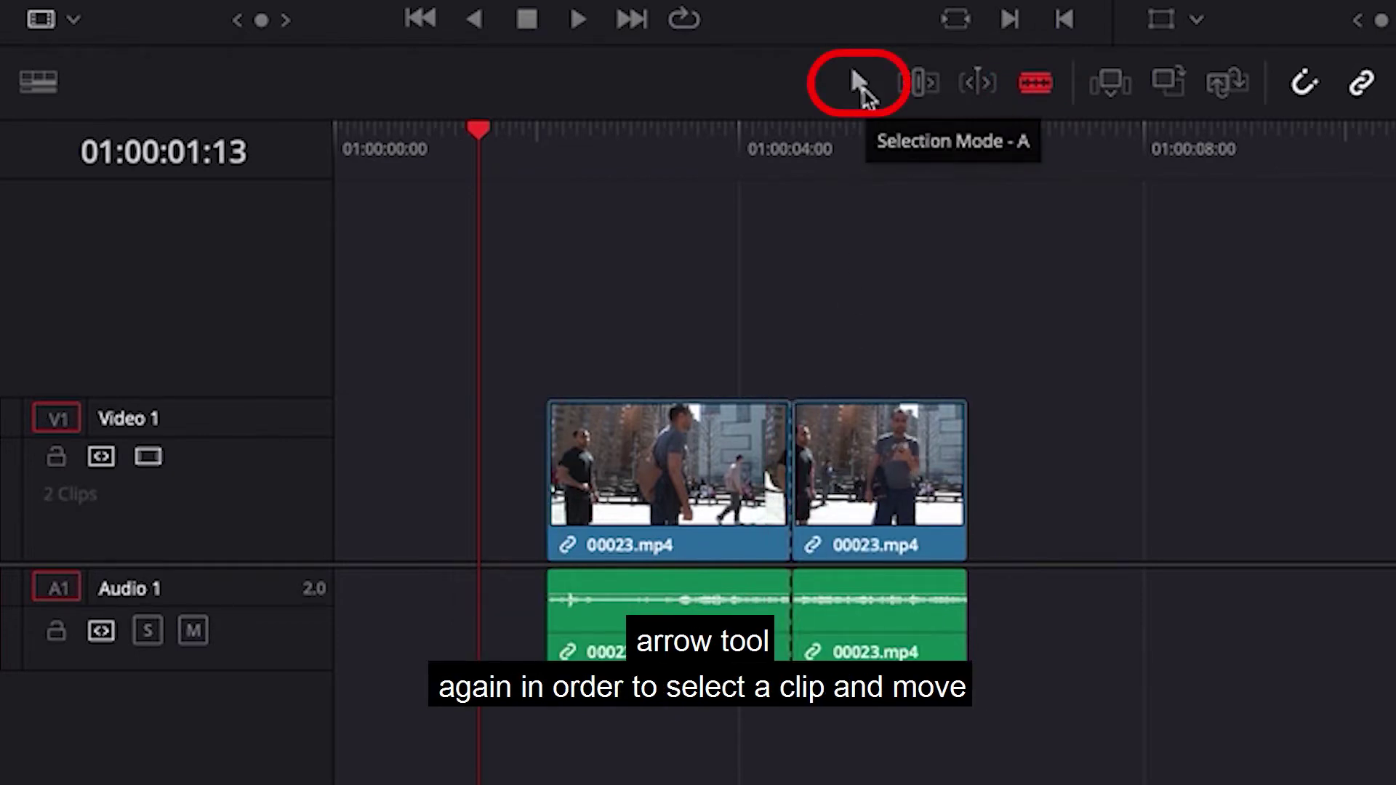
- Return to selection mode and move both 00023.mp4 pieces together to the start of the timeline
left_click(862, 88)
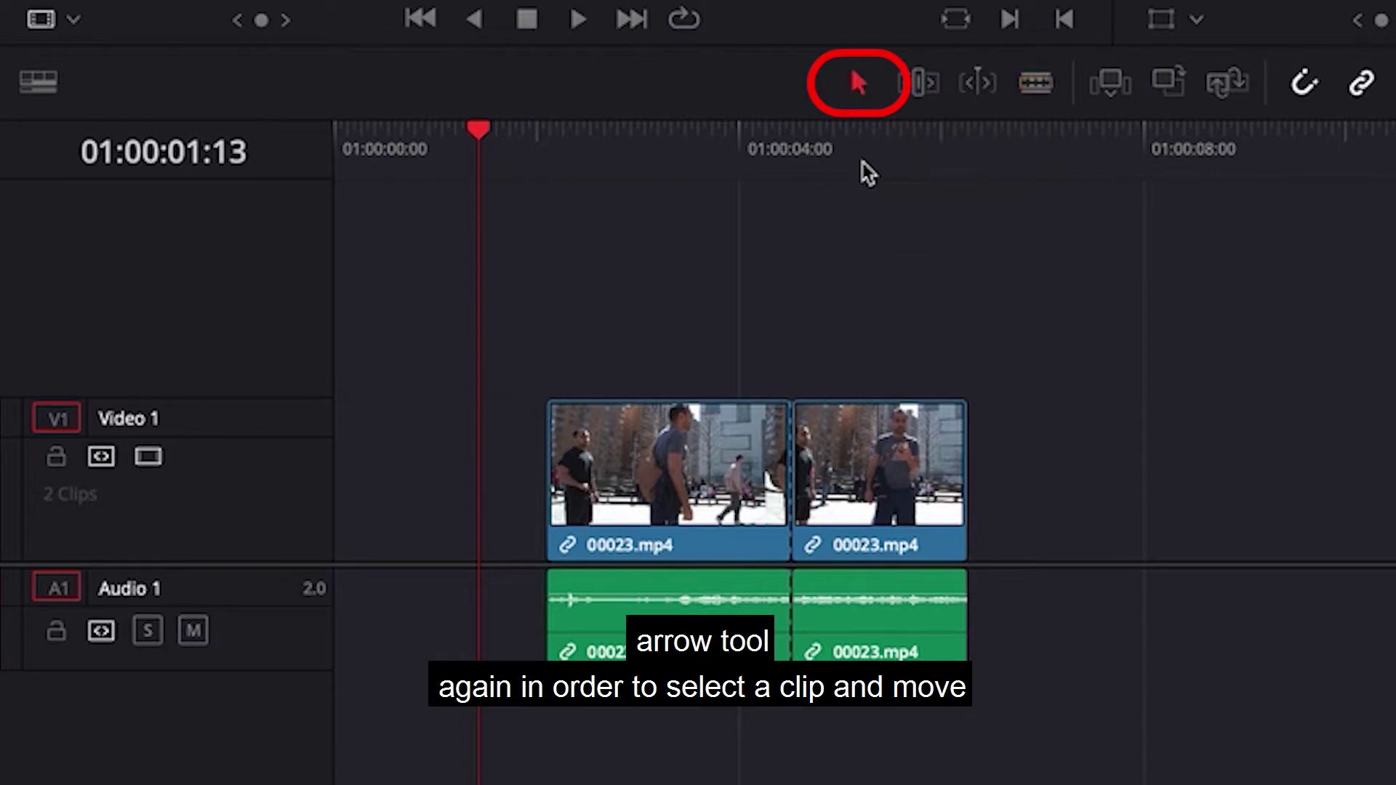
mouse_move(868, 466)
left_mouse_down()
mouse_move(1046, 466)
mouse_move(858, 460)
left_mouse_up()
mouse_move(583, 317)
left_mouse_down()
mouse_move(954, 565)
mouse_move(1156, 658)
left_mouse_up()
left_click_drag(698, 502, 485, 502)
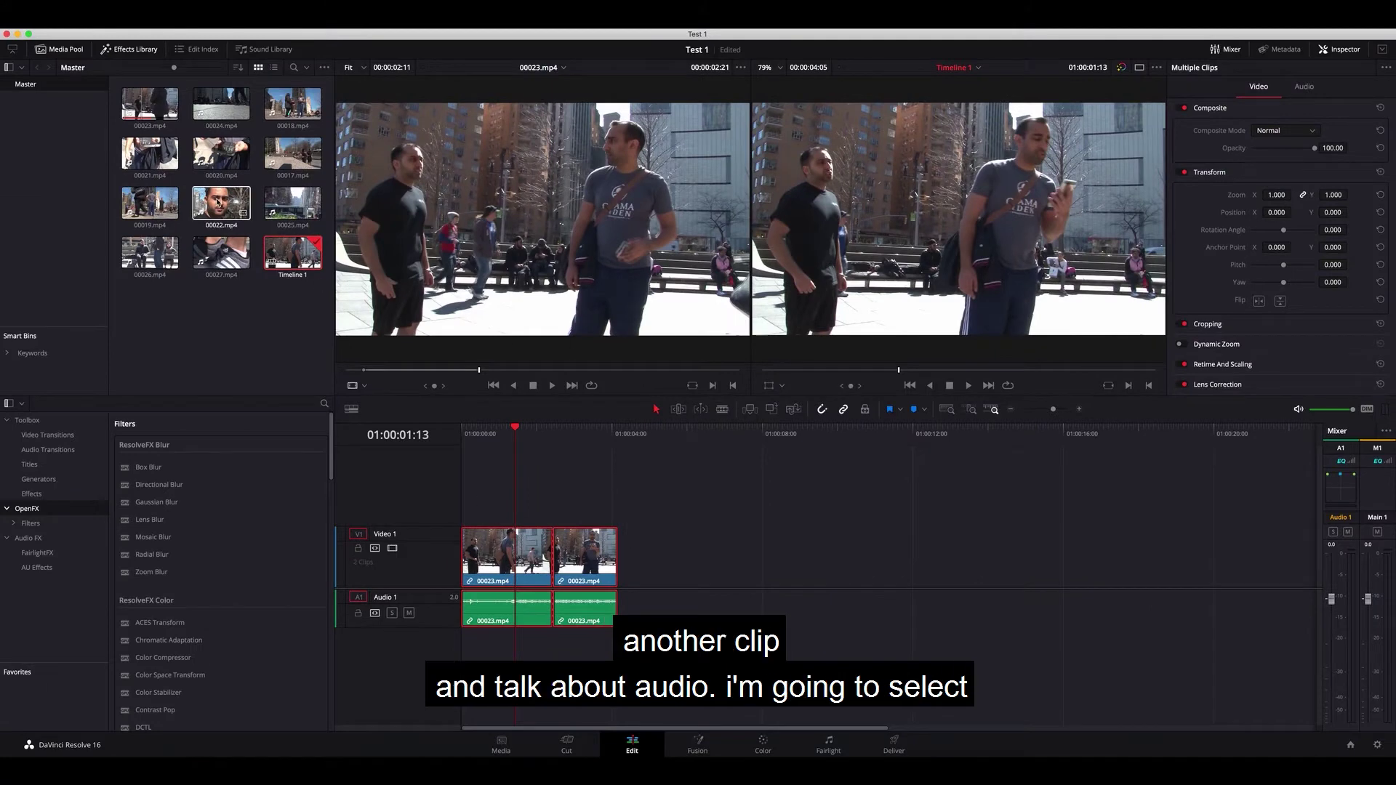
- Mark 00022.mp4 from 00:00:13:11 to 00:00:22:07 and place that portion directly after the second 00023.mp4 clip
left_click(221, 206)
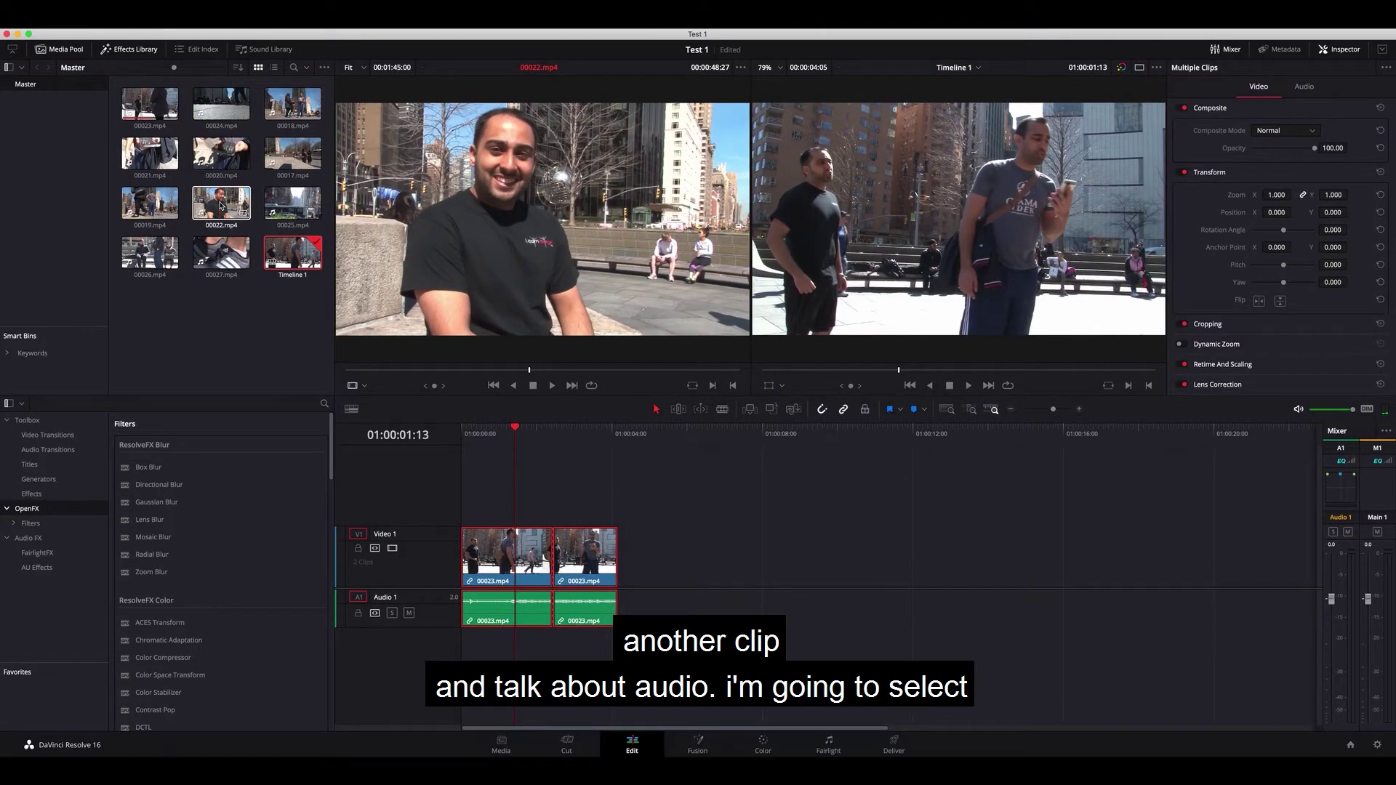
left_click(396, 370)
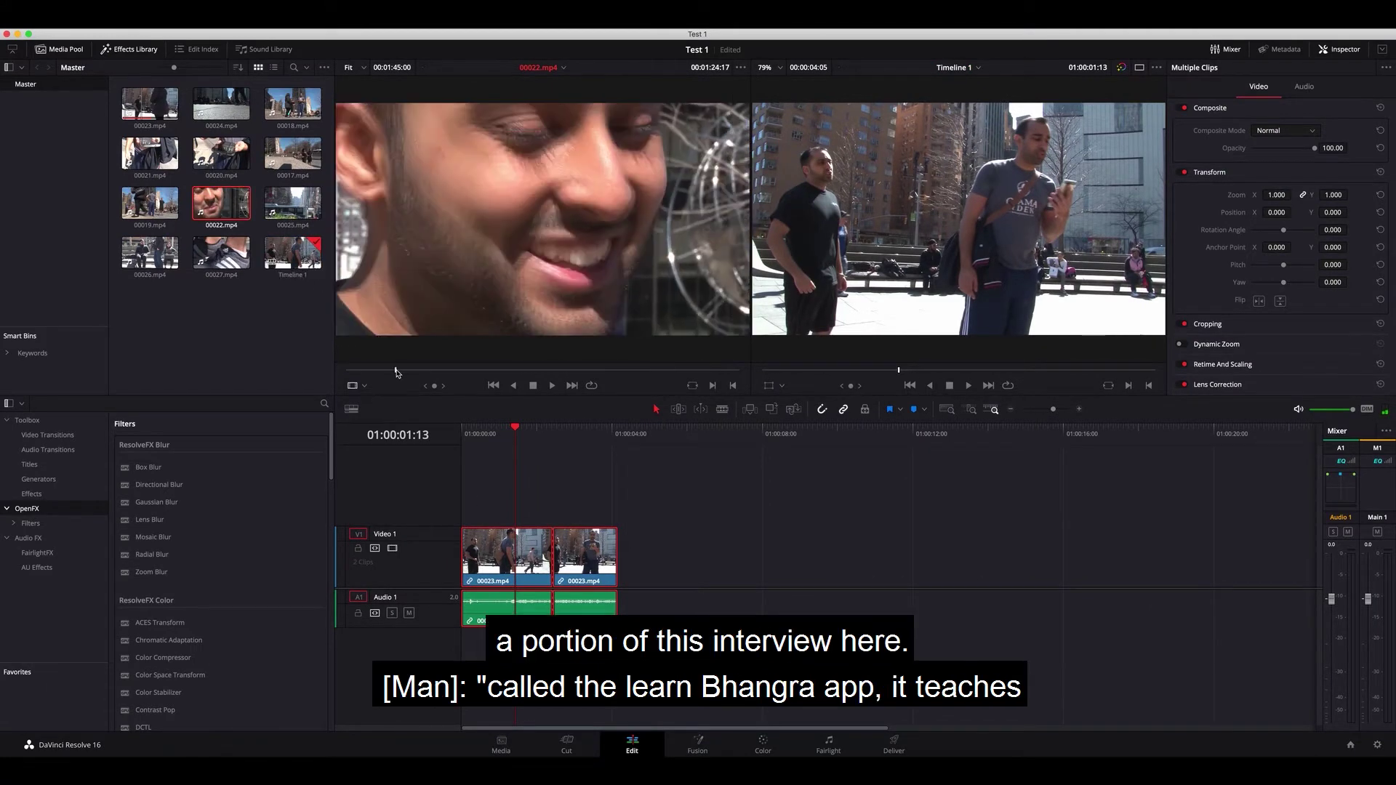
key("i")
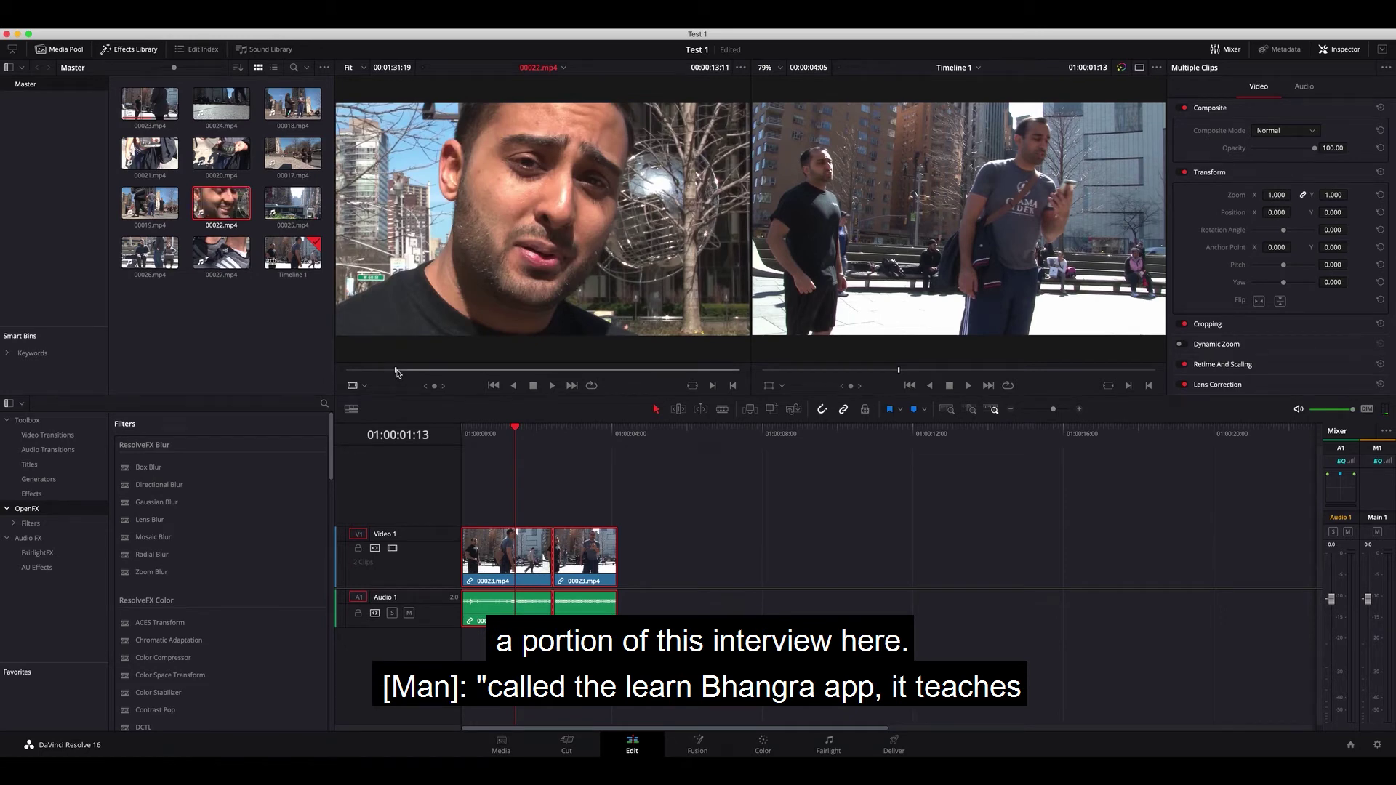
key("space")
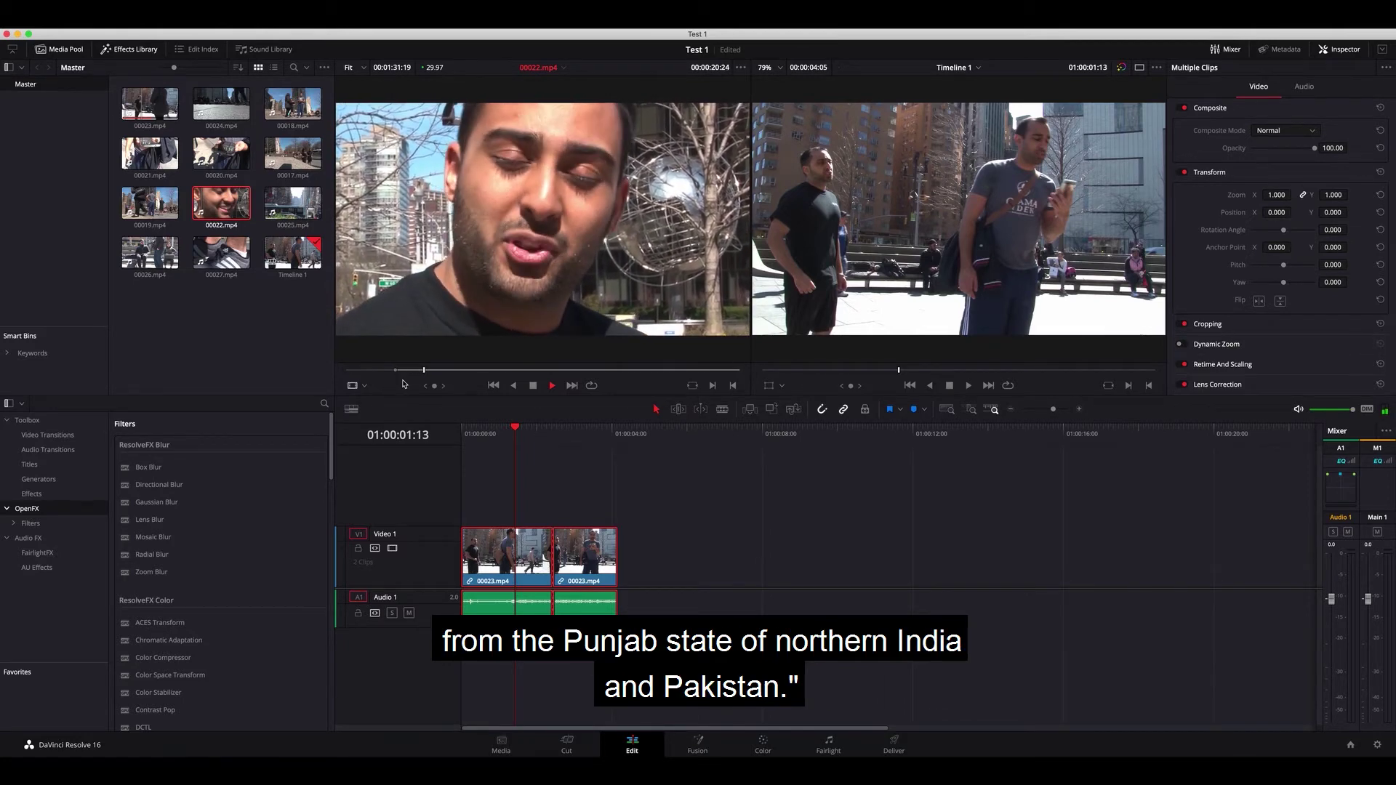
key("o")
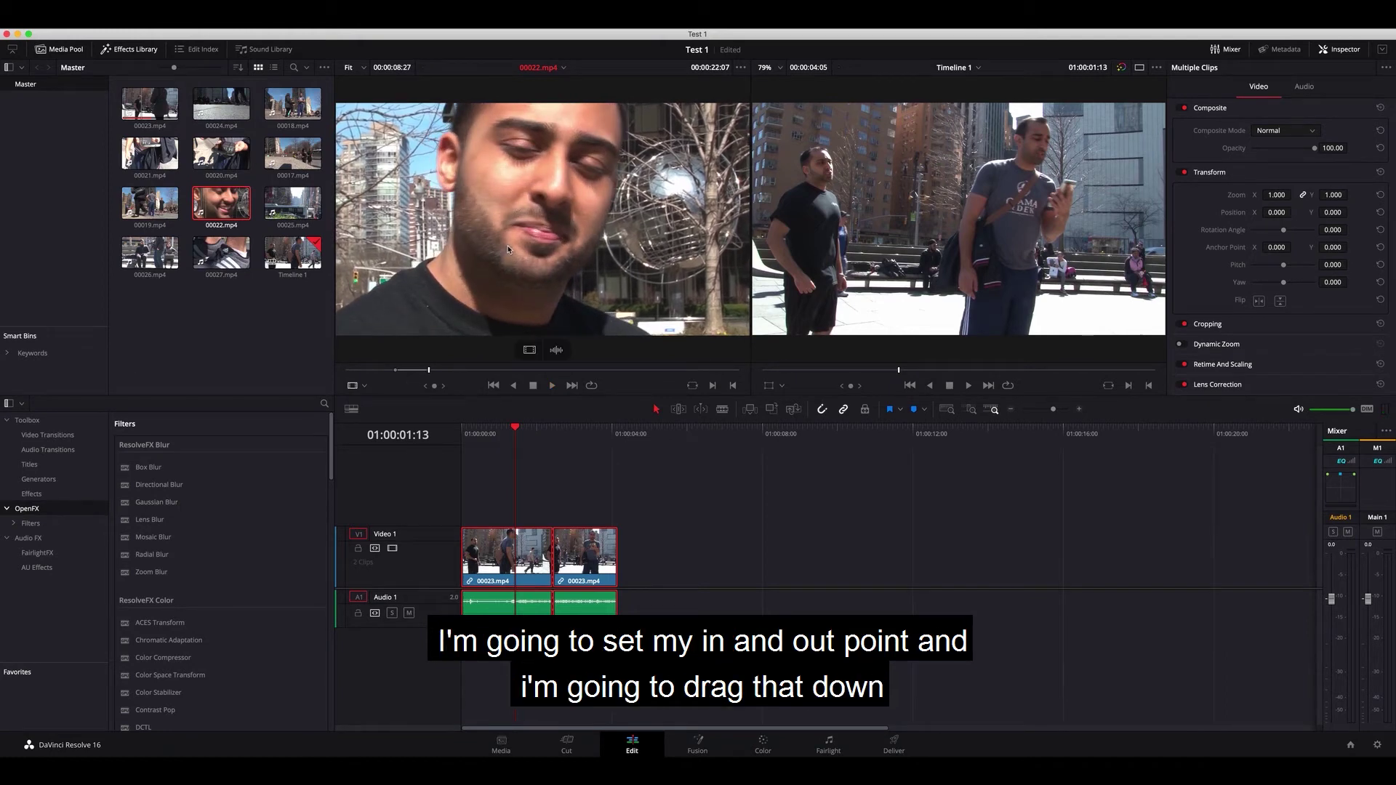
left_click_drag(508, 249, 625, 562)
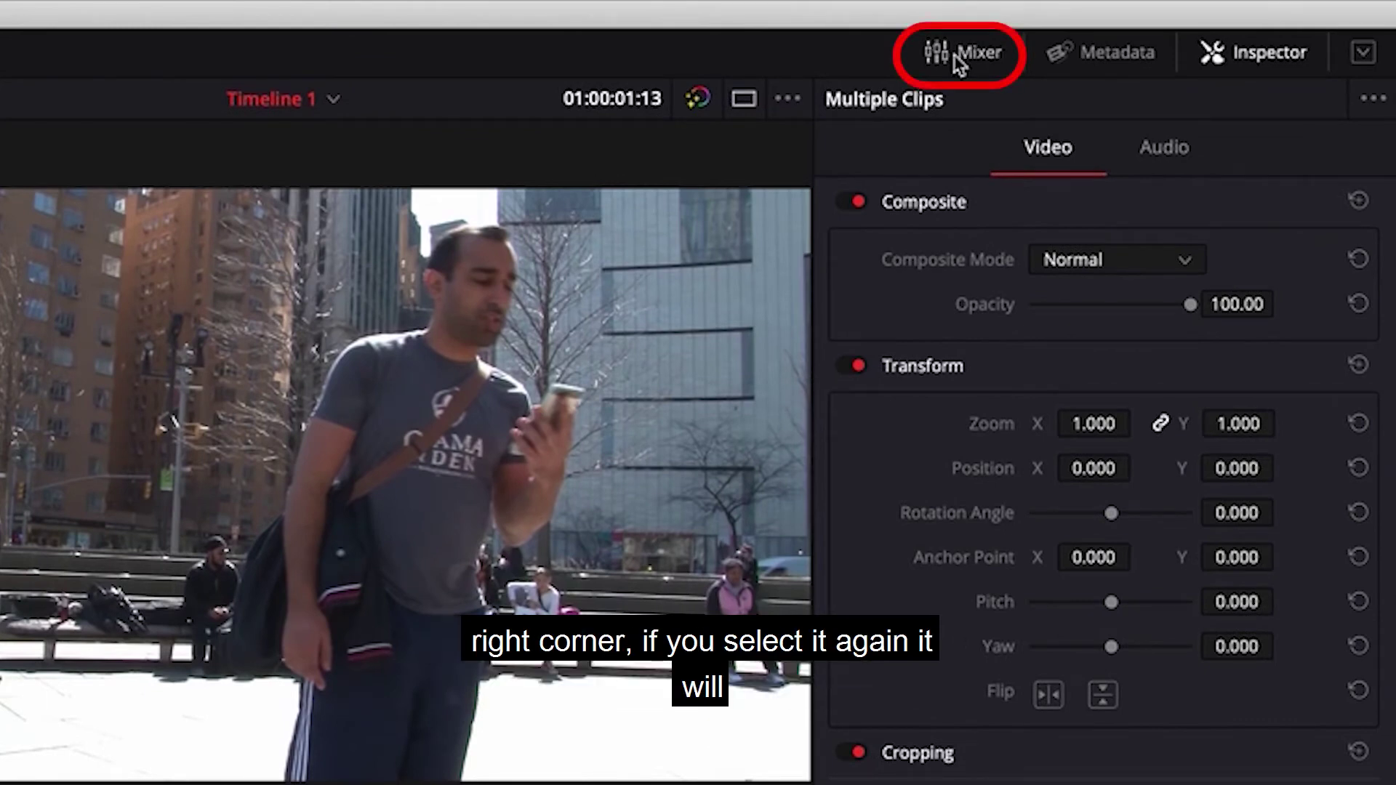
- Toggle the mixer and play the 00022.mp4 timeline clip to its end to check its audio levels
left_click(956, 55)
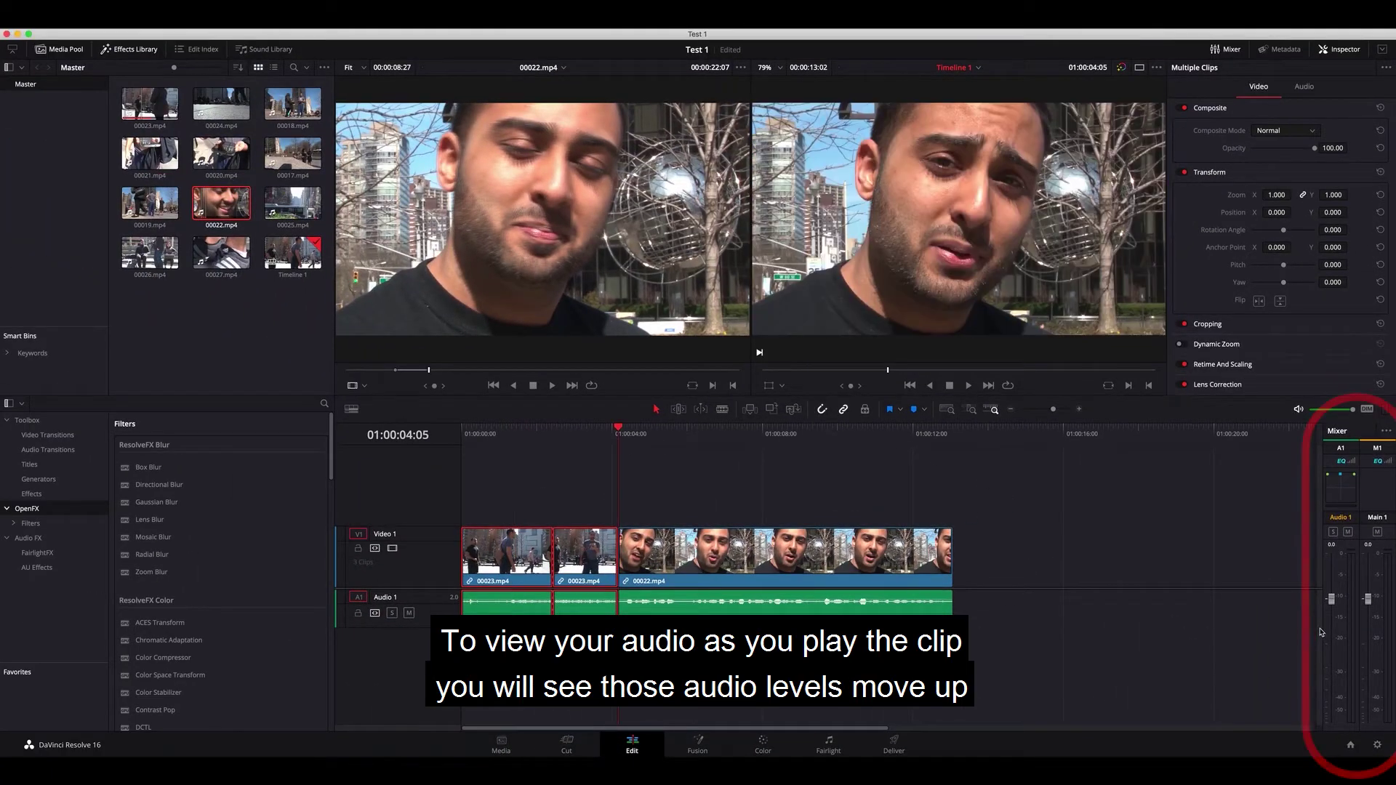
key("space")
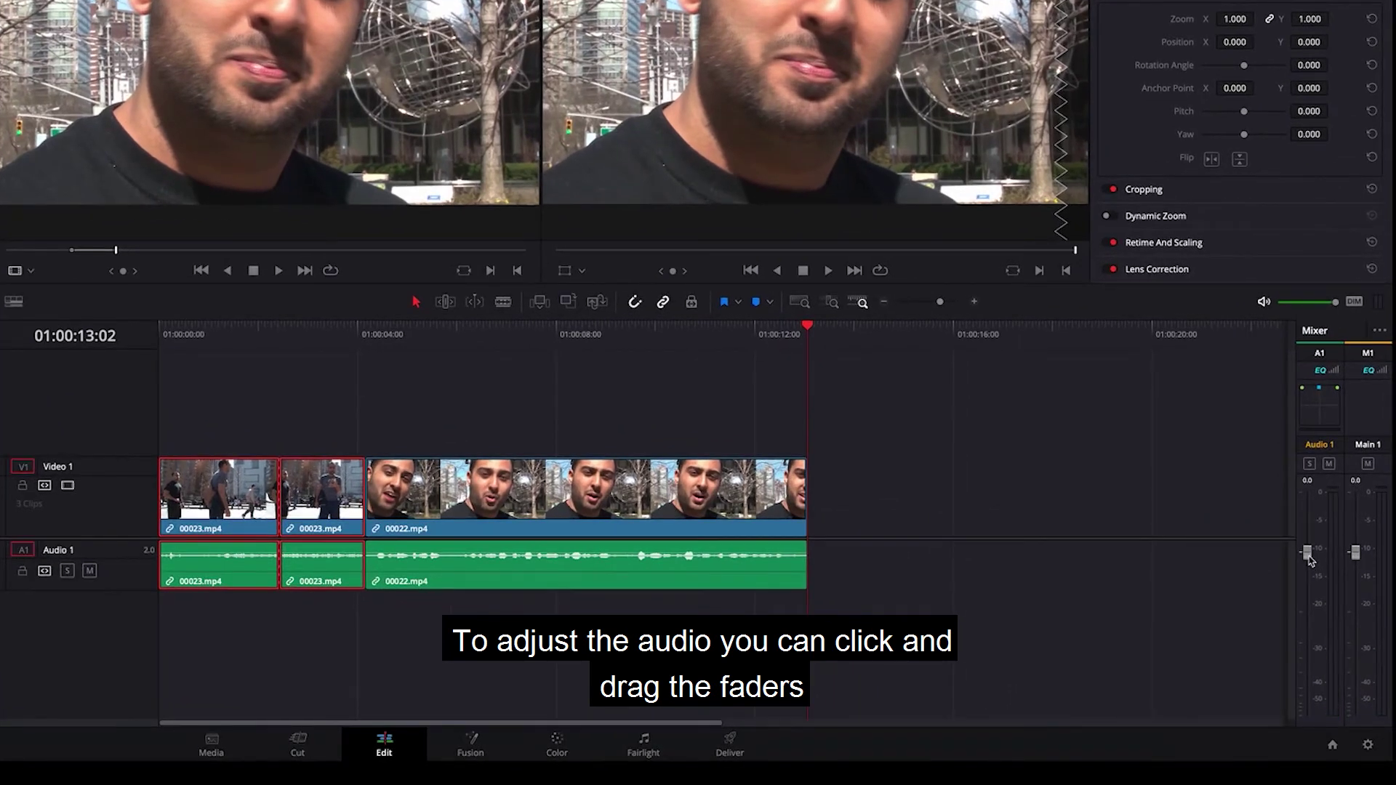
- Lower the Audio 1 track fader to -2.7 and play the timeline from around 01:00:02
left_click_drag(1308, 555, 1311, 569)
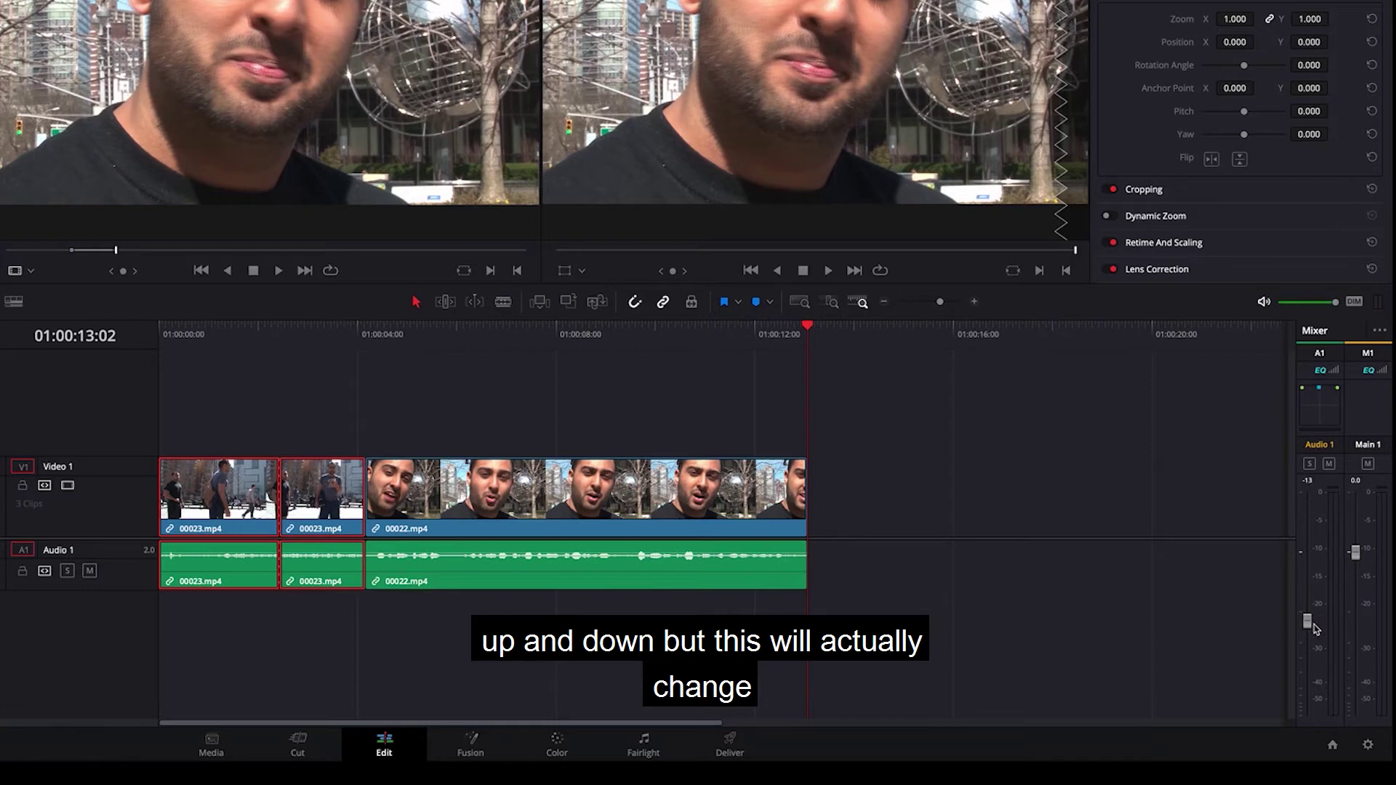
left_click_drag(1313, 628, 1313, 596)
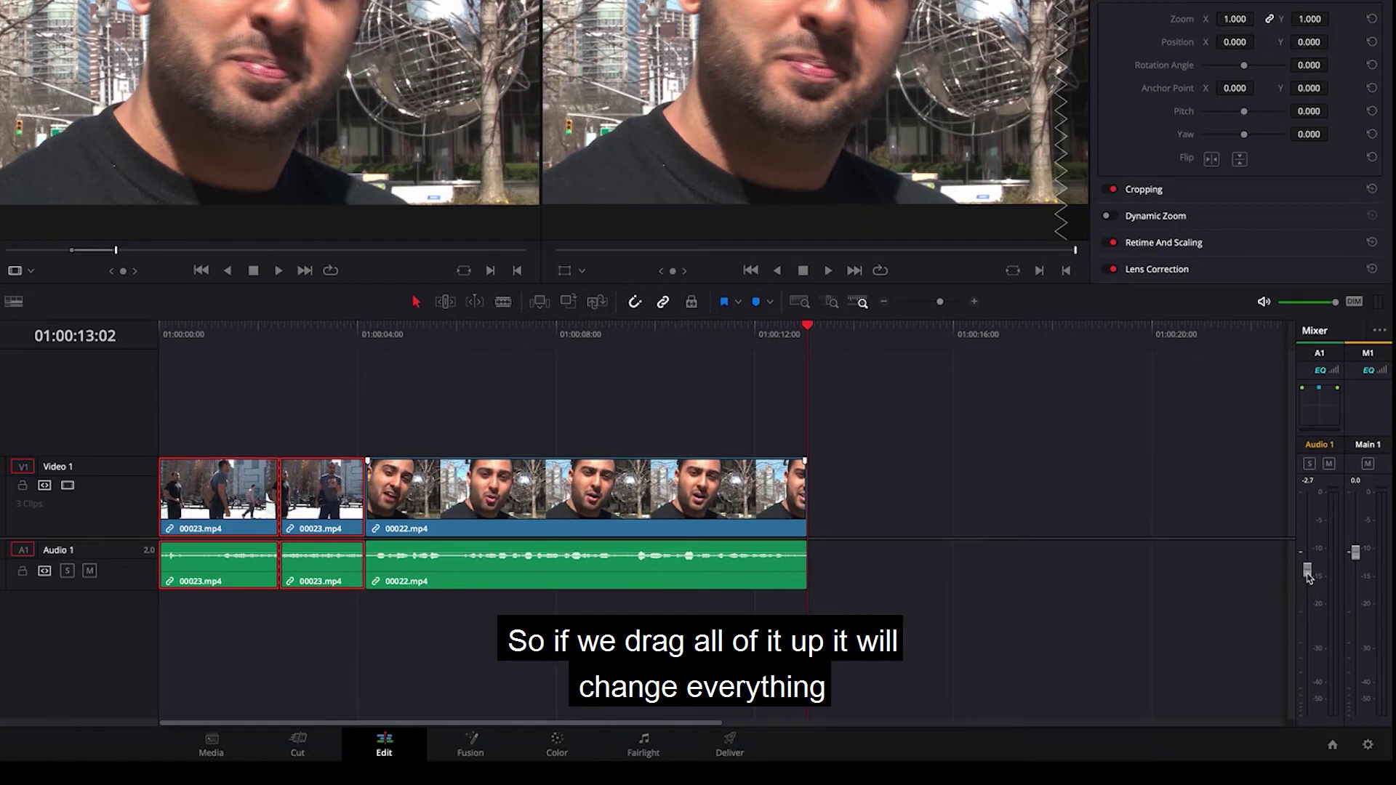
left_click(254, 331)
key("space")
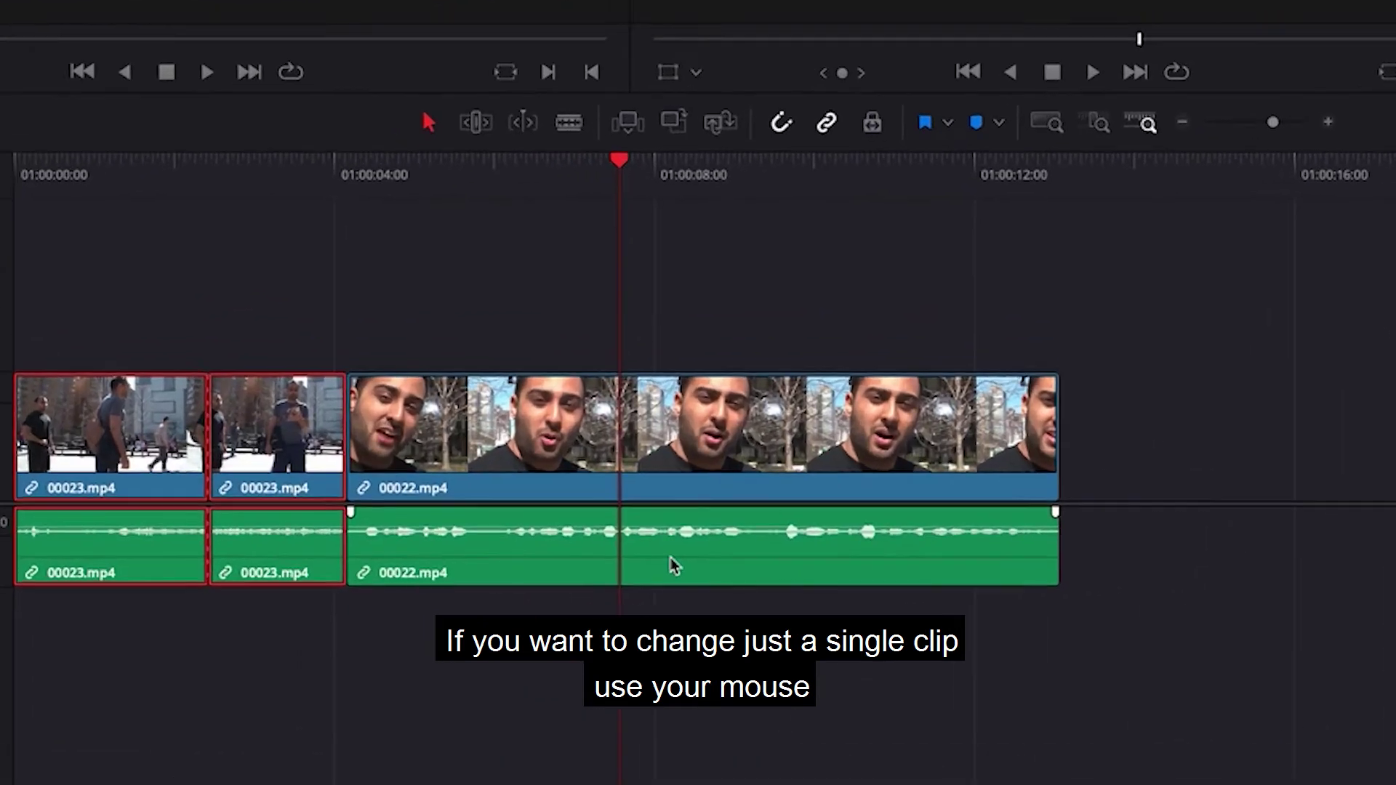
- Raise the volume of the 00022.mp4 timeline clip, play it to check the meters, and lower the volume slightly
left_click(567, 575)
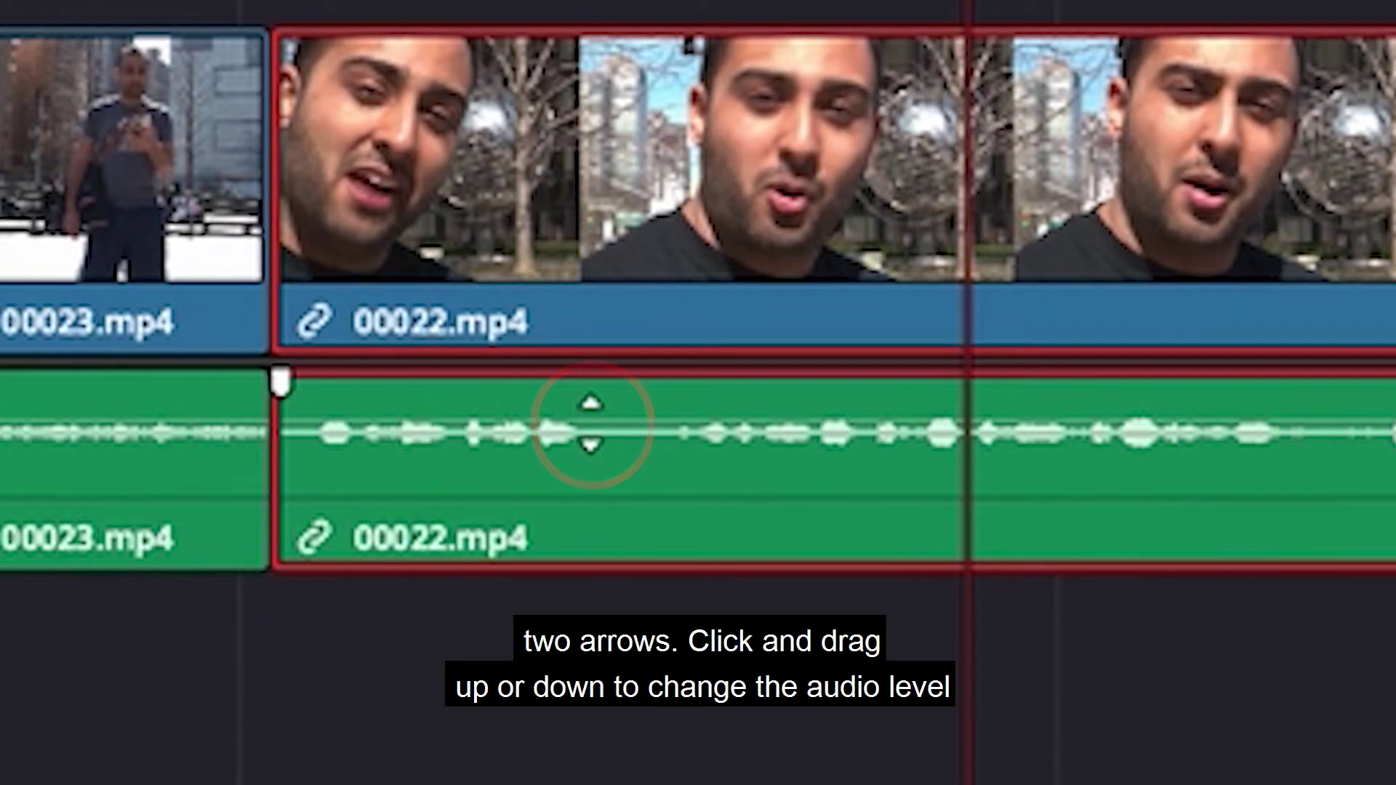
left_click_drag(590, 429, 621, 402)
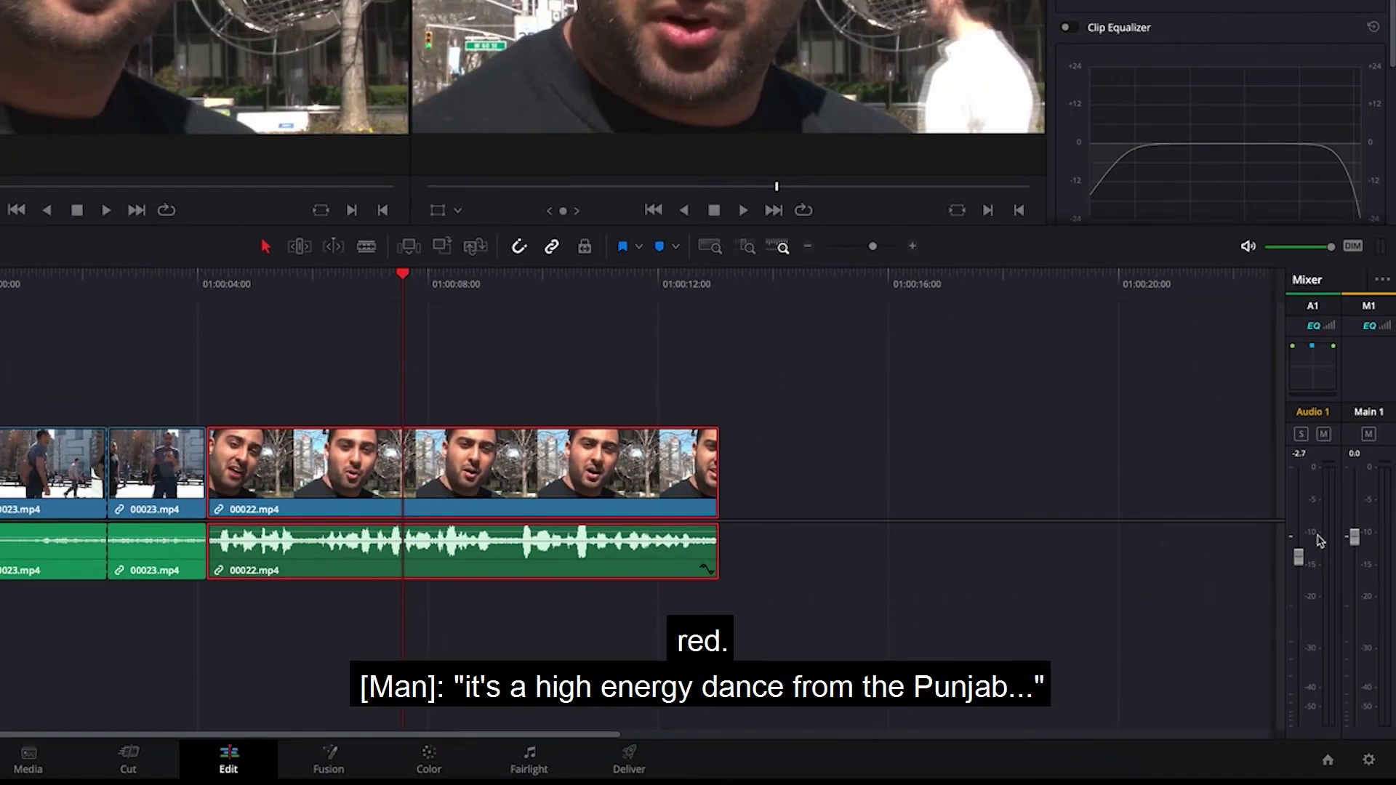
key("space")
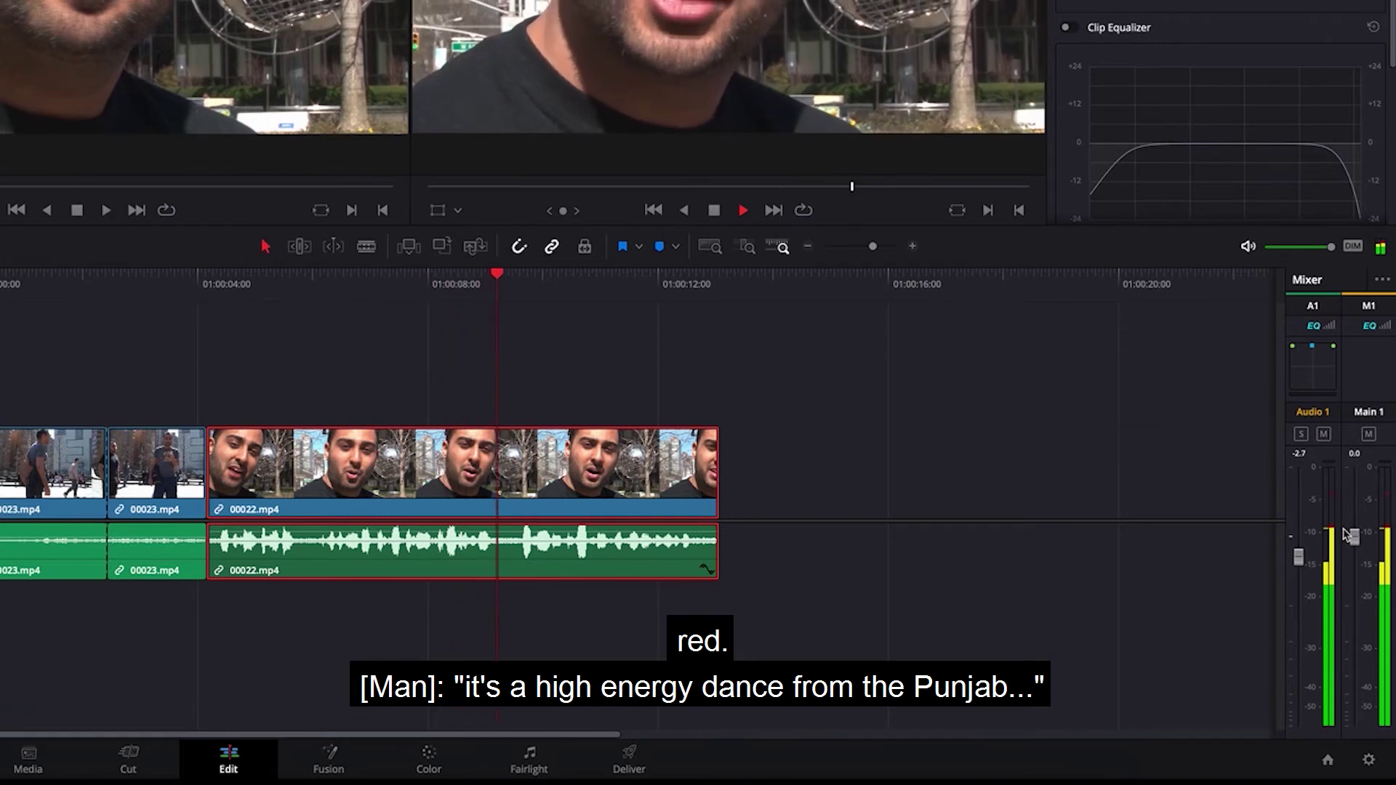
key("space")
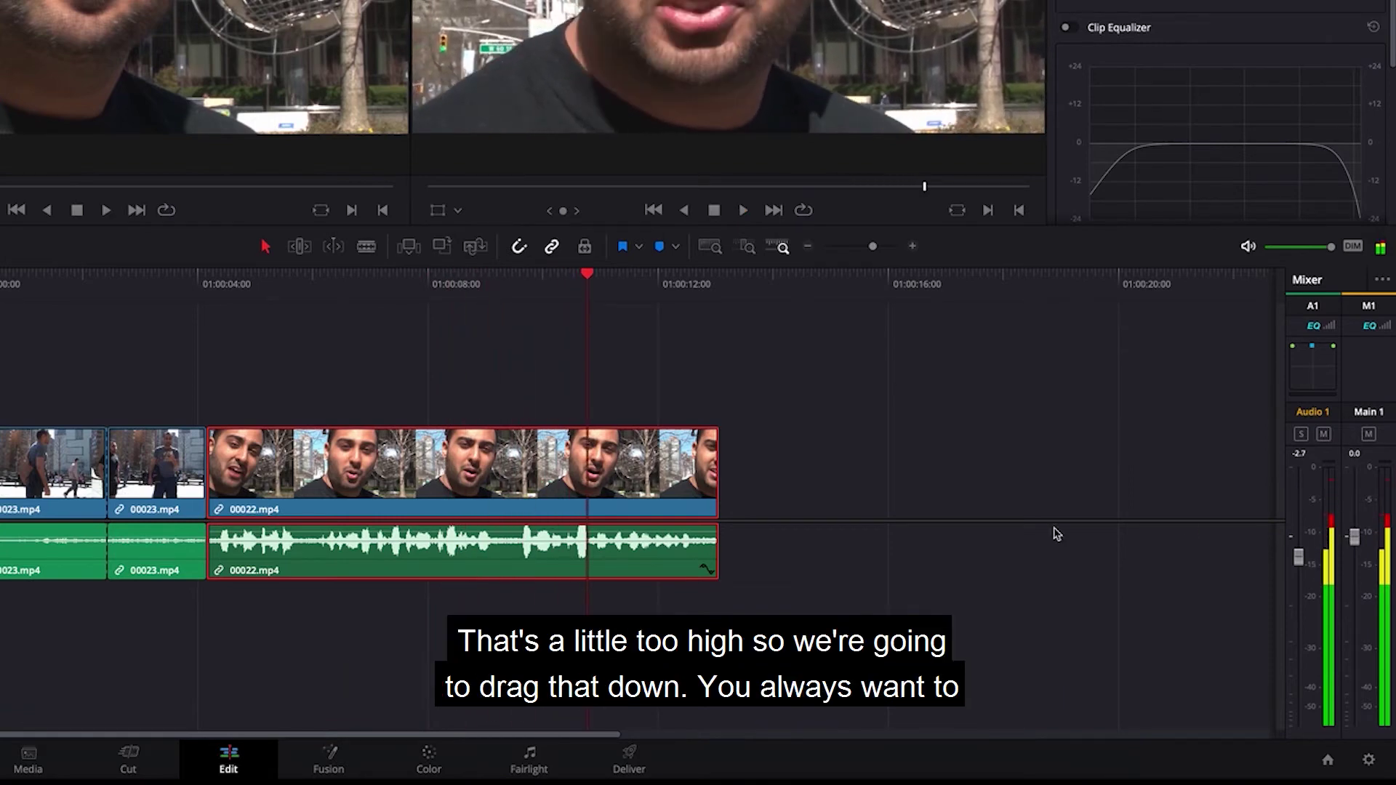
left_click_drag(465, 531, 466, 531)
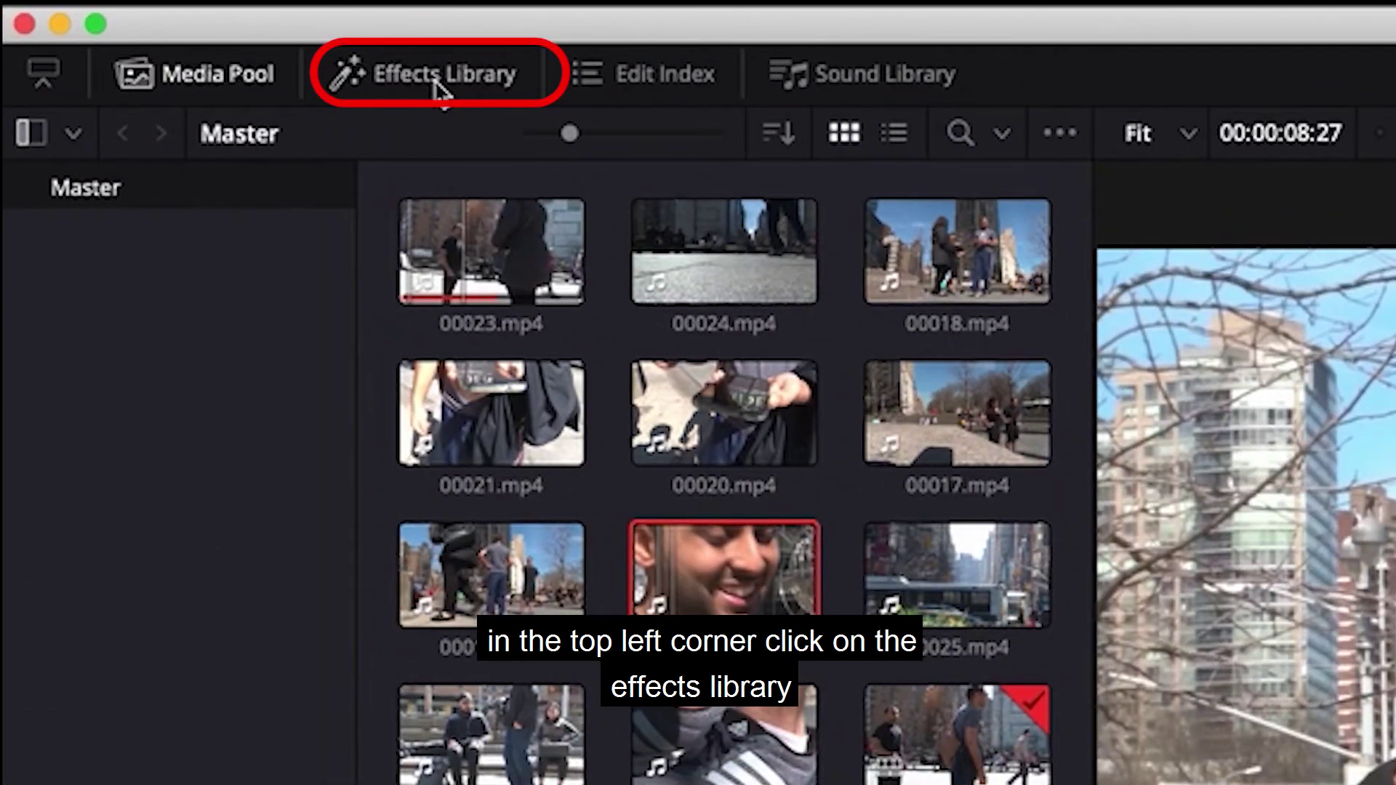
- Add a Cross Dissolve at the cut between the second 00023.mp4 clip and 00022.mp4, and play through it
left_click(434, 80)
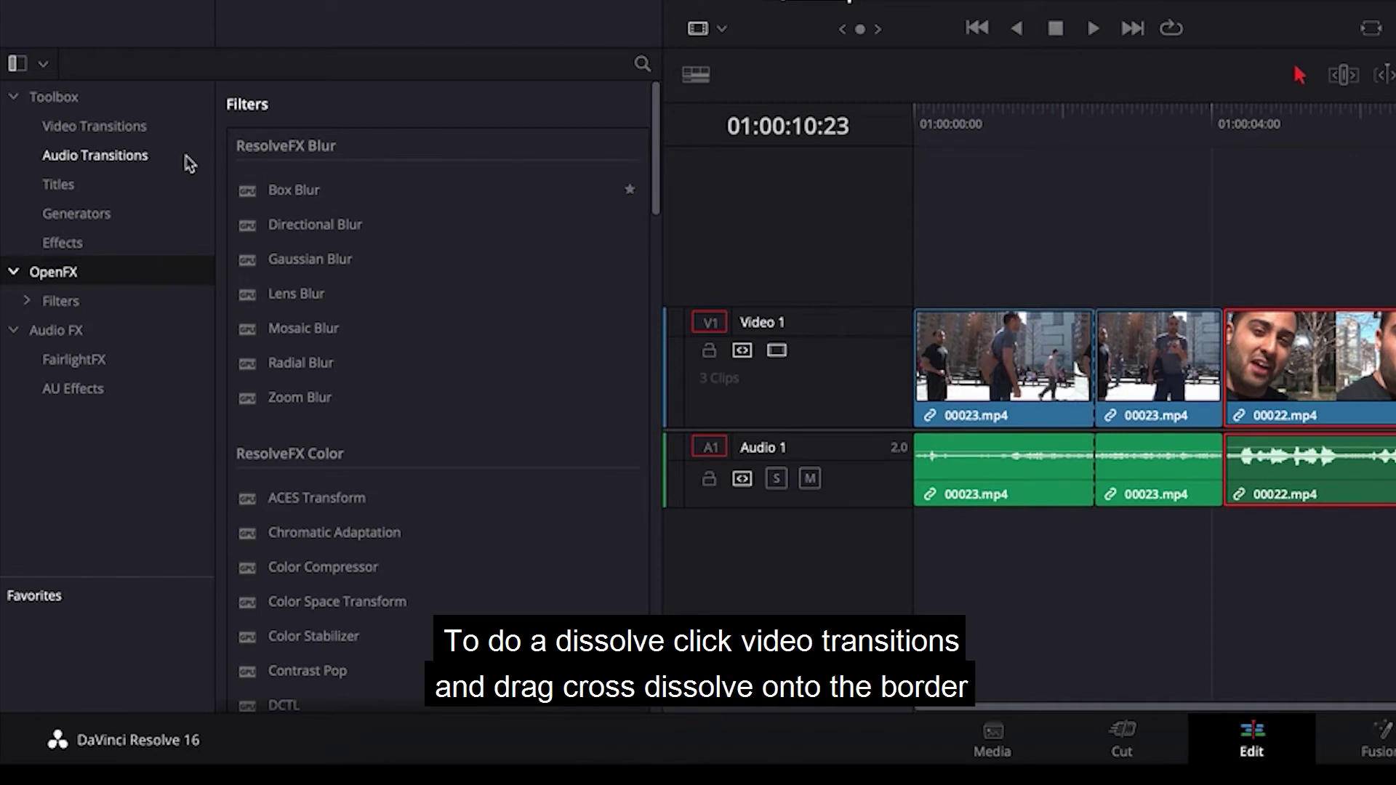
left_click(139, 132)
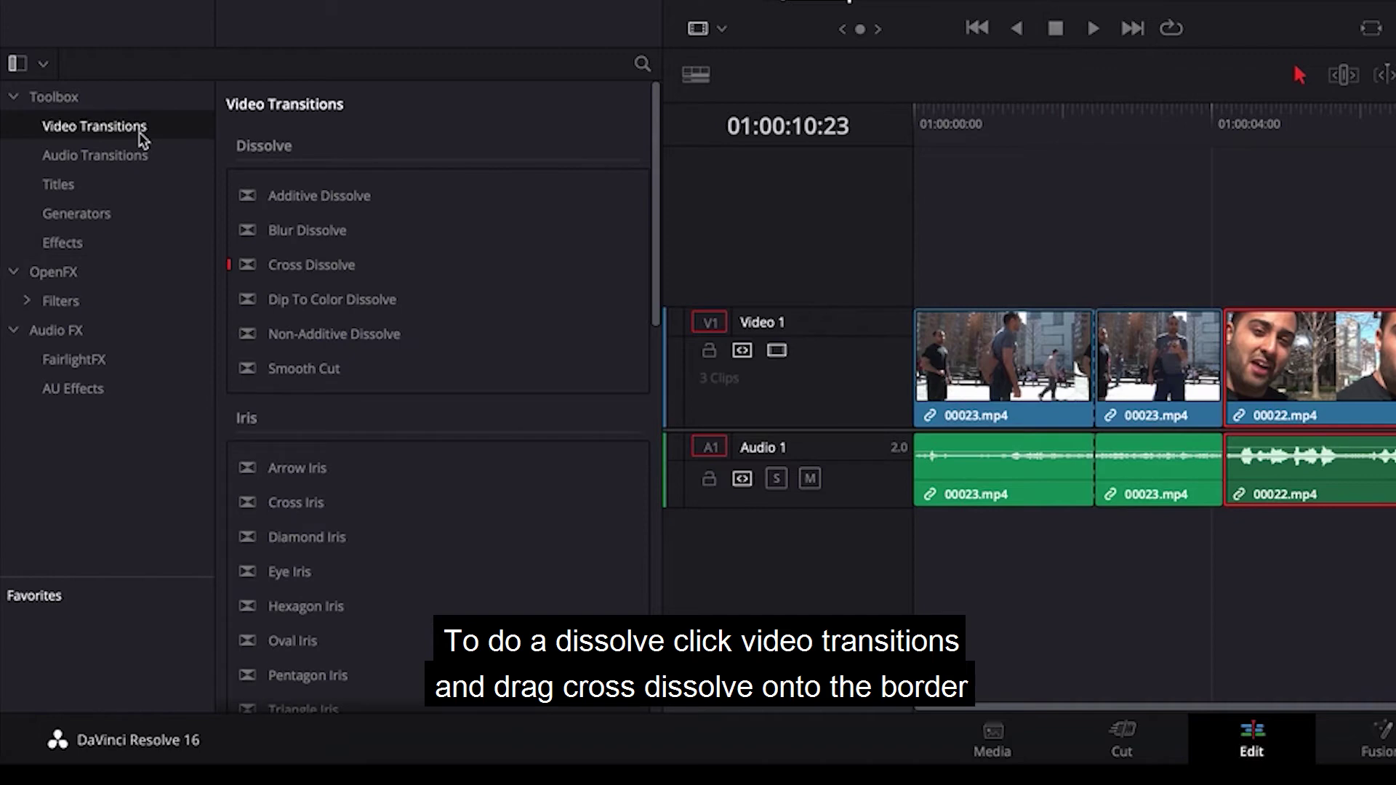
left_click(302, 270)
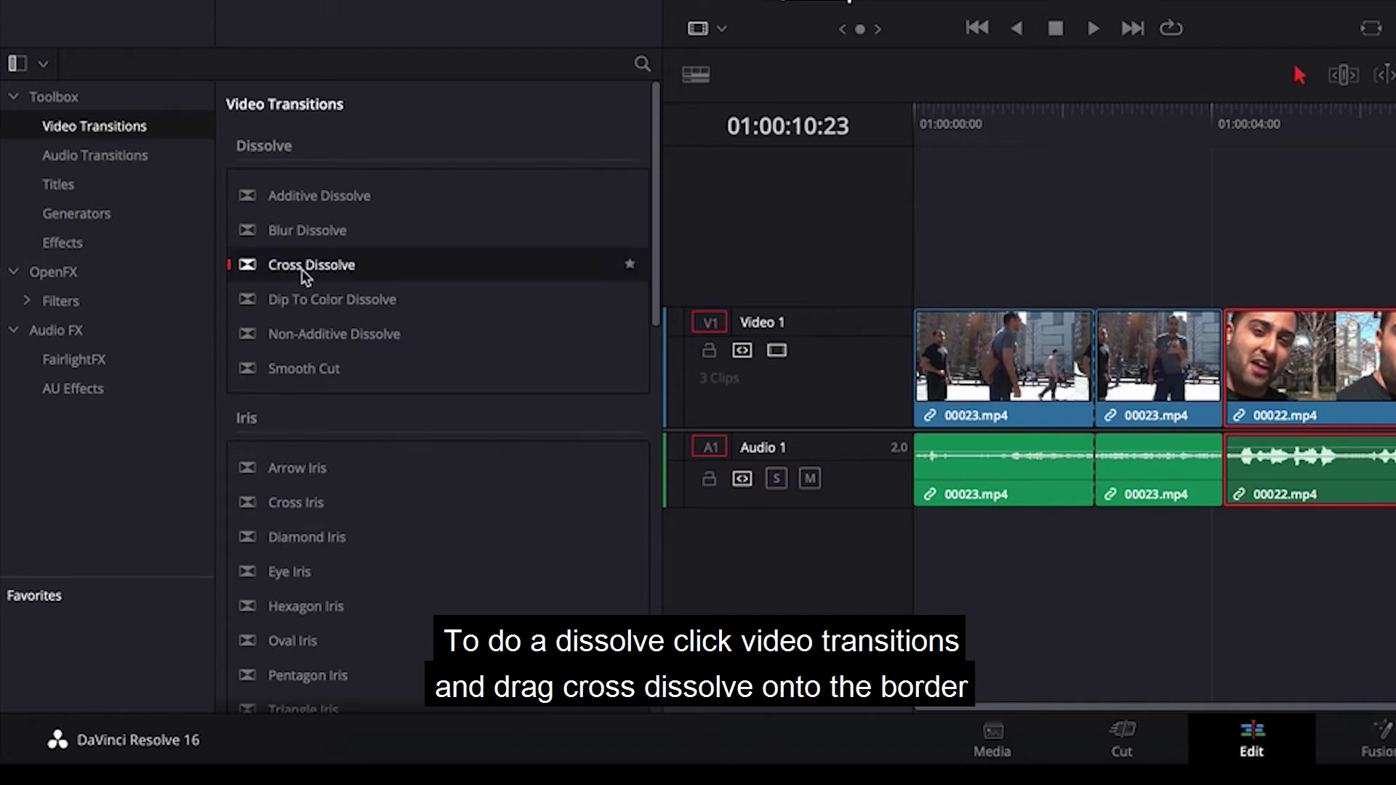
left_click_drag(302, 269, 1220, 370)
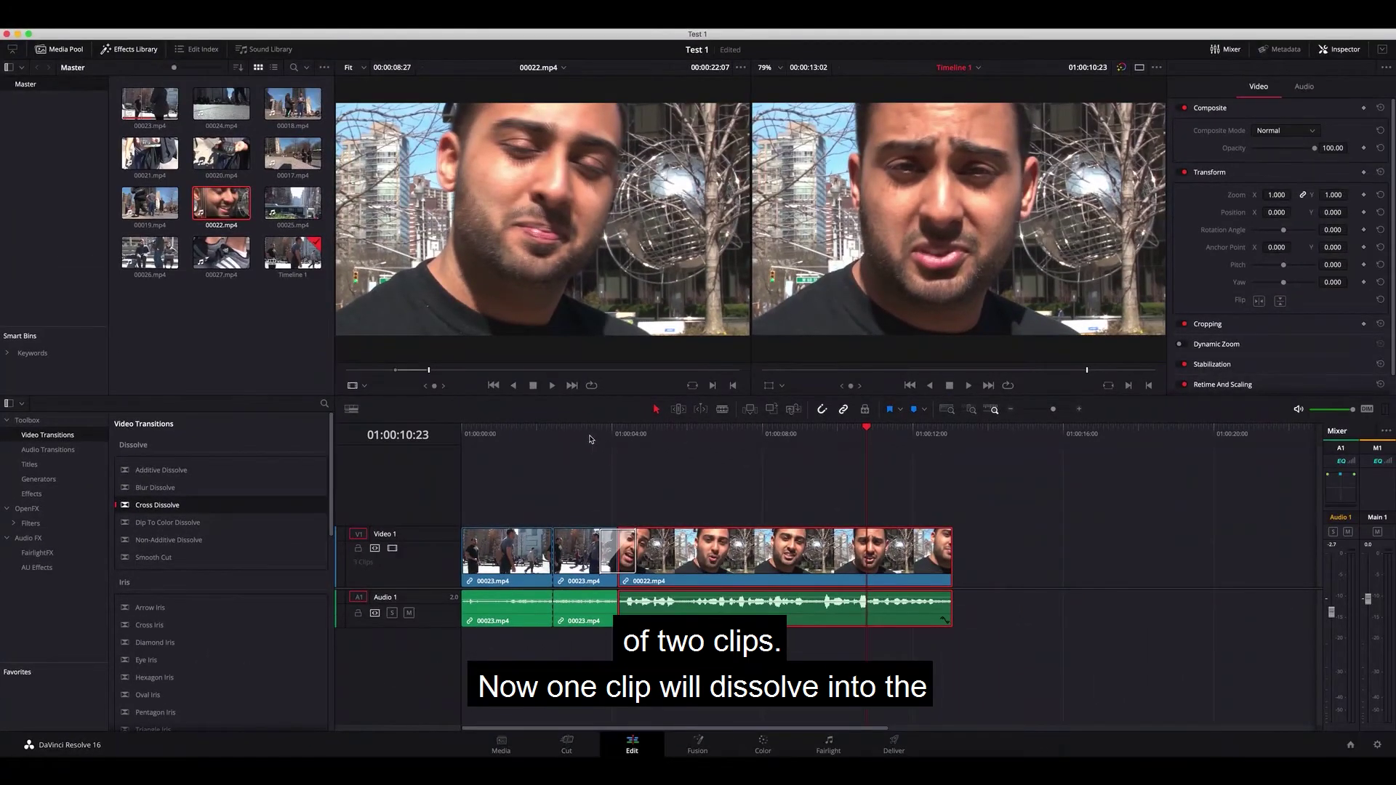
left_click(591, 439)
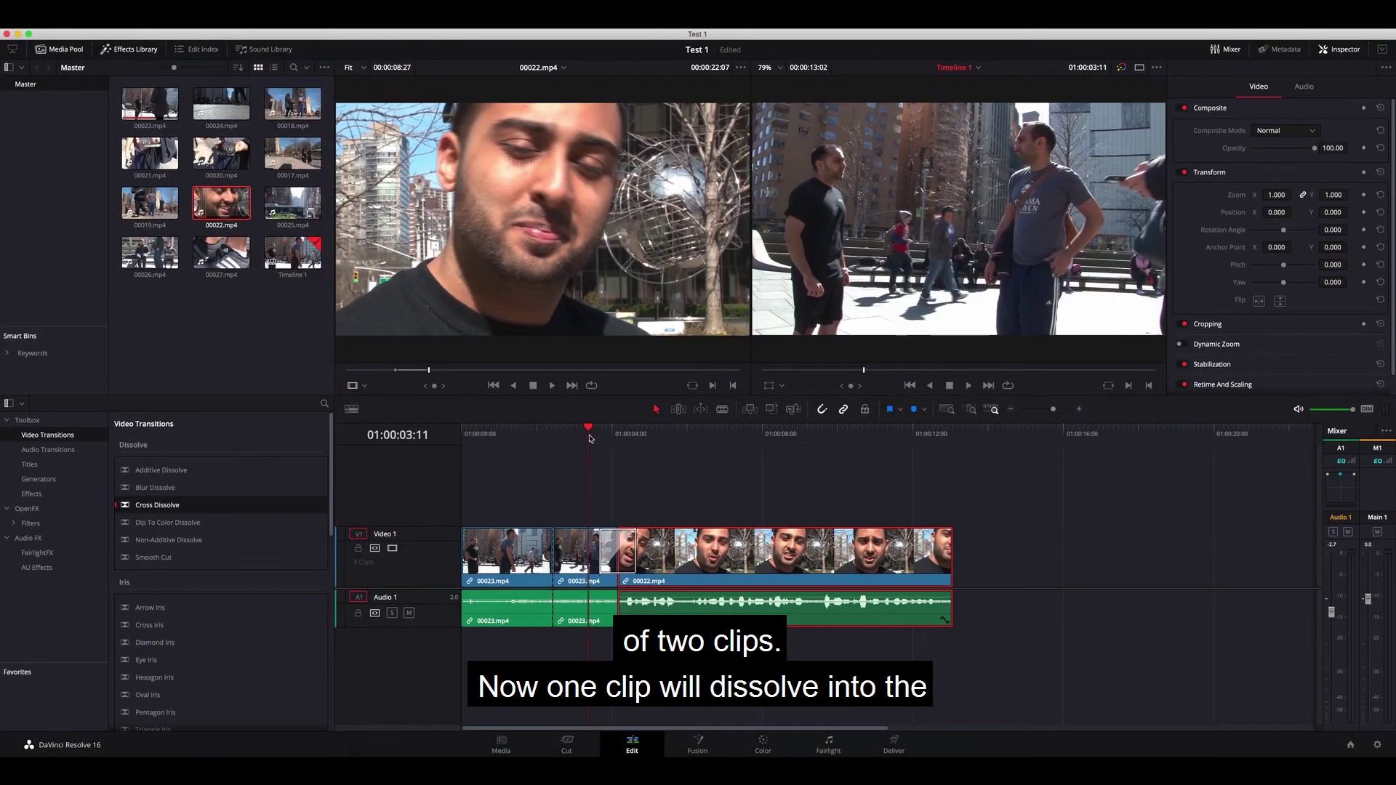
key("space")
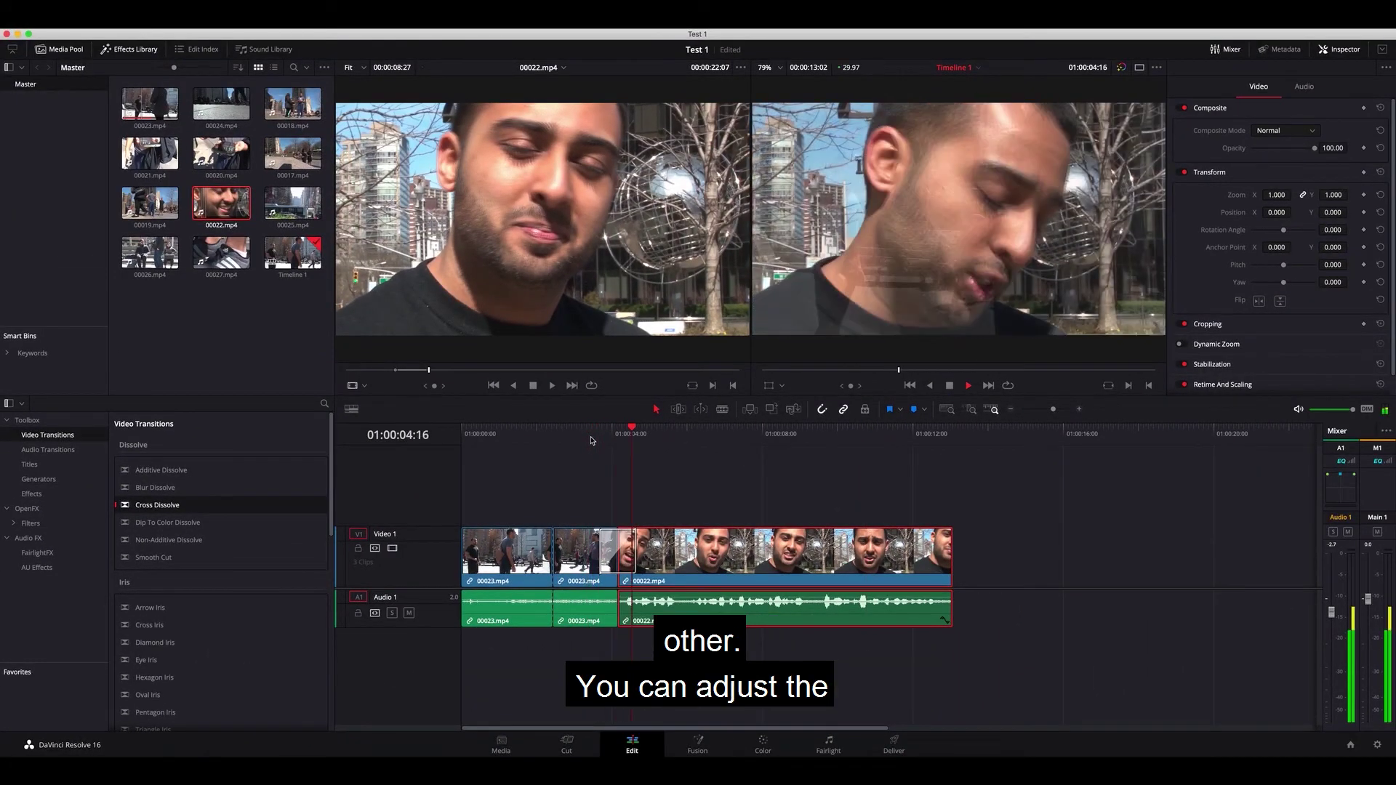
key("space")
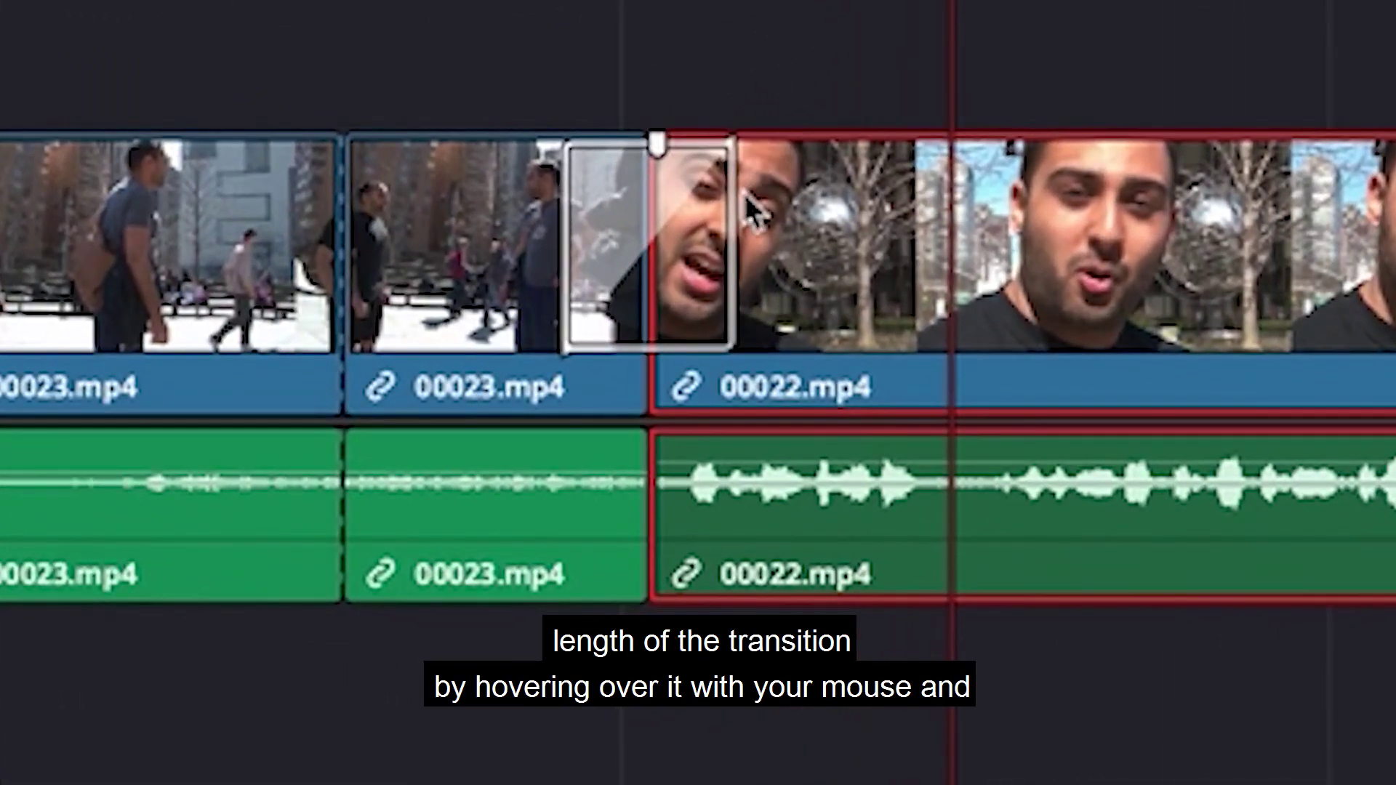
- Lengthen the Cross Dissolve to about 2.7 seconds and play through the transition
left_click_drag(730, 207, 893, 211)
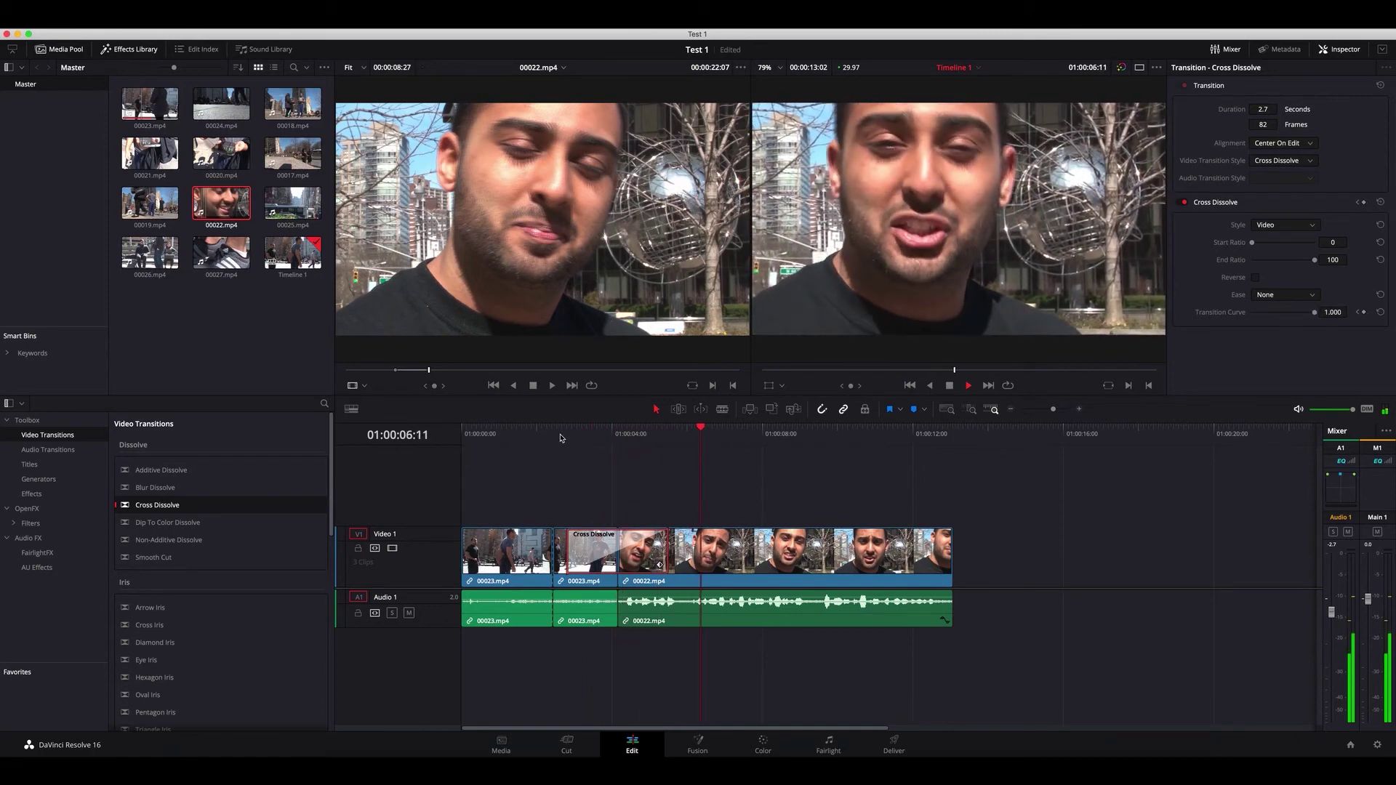
key("space")
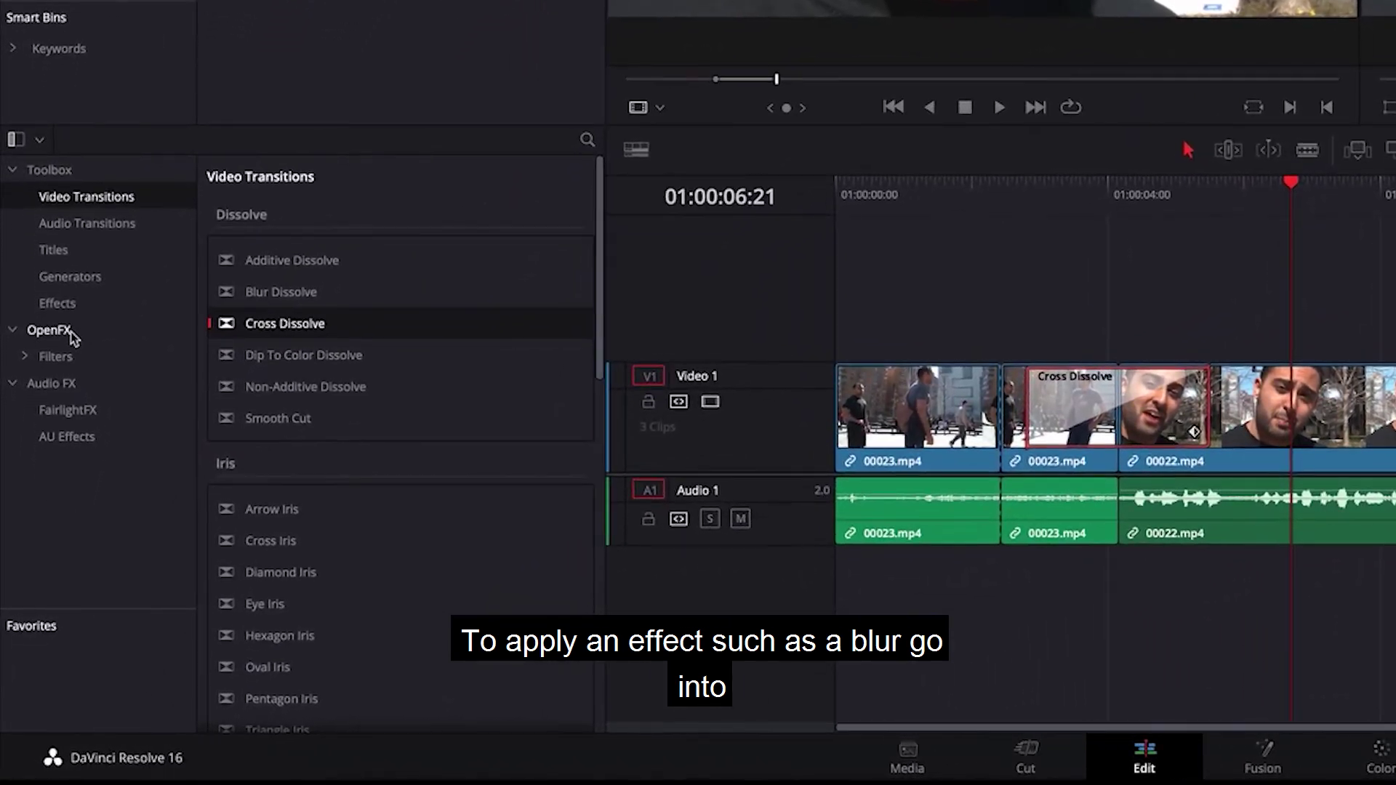
- Apply the Gaussian Blur OpenFX filter to the 00022.mp4 clip on the timeline
left_click(72, 331)
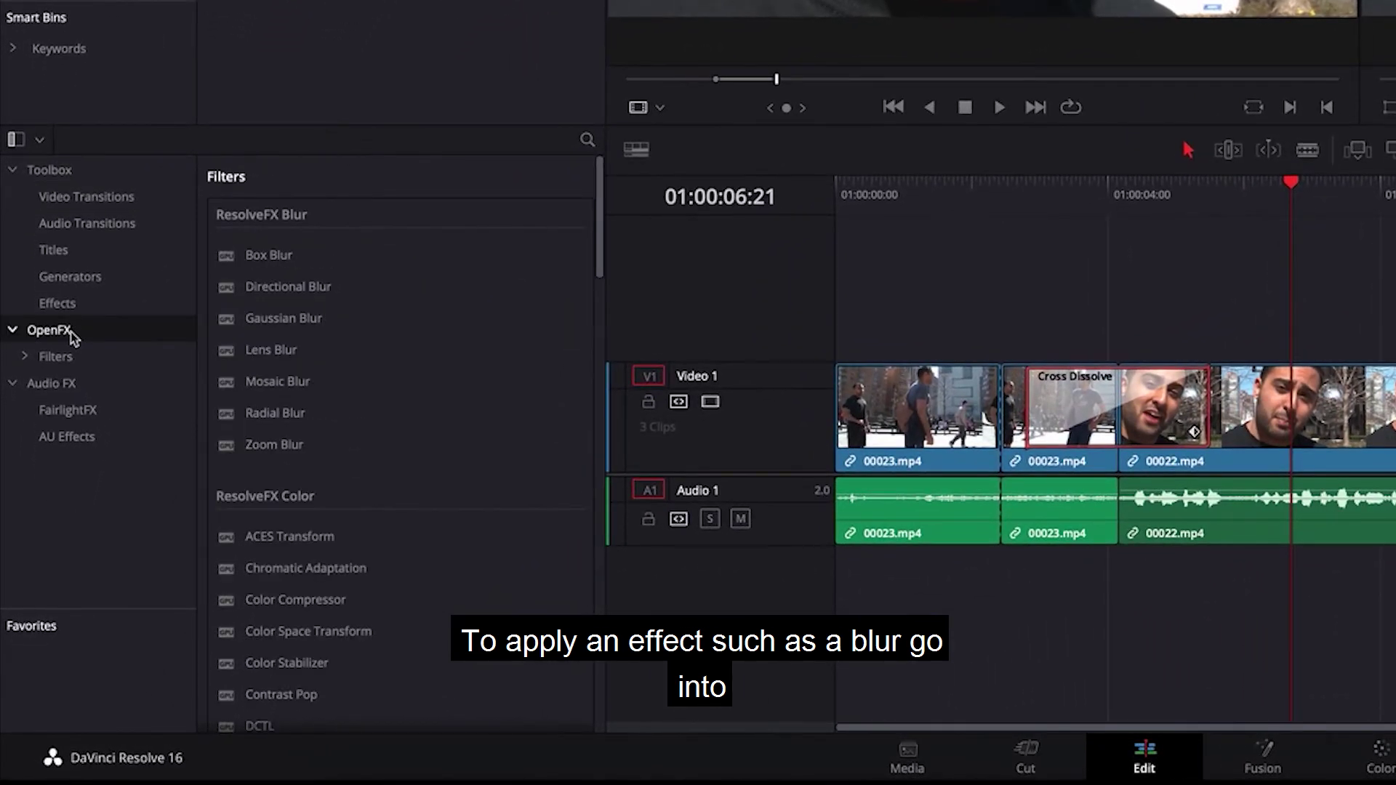
left_click(285, 325)
left_click_drag(285, 325, 1299, 404)
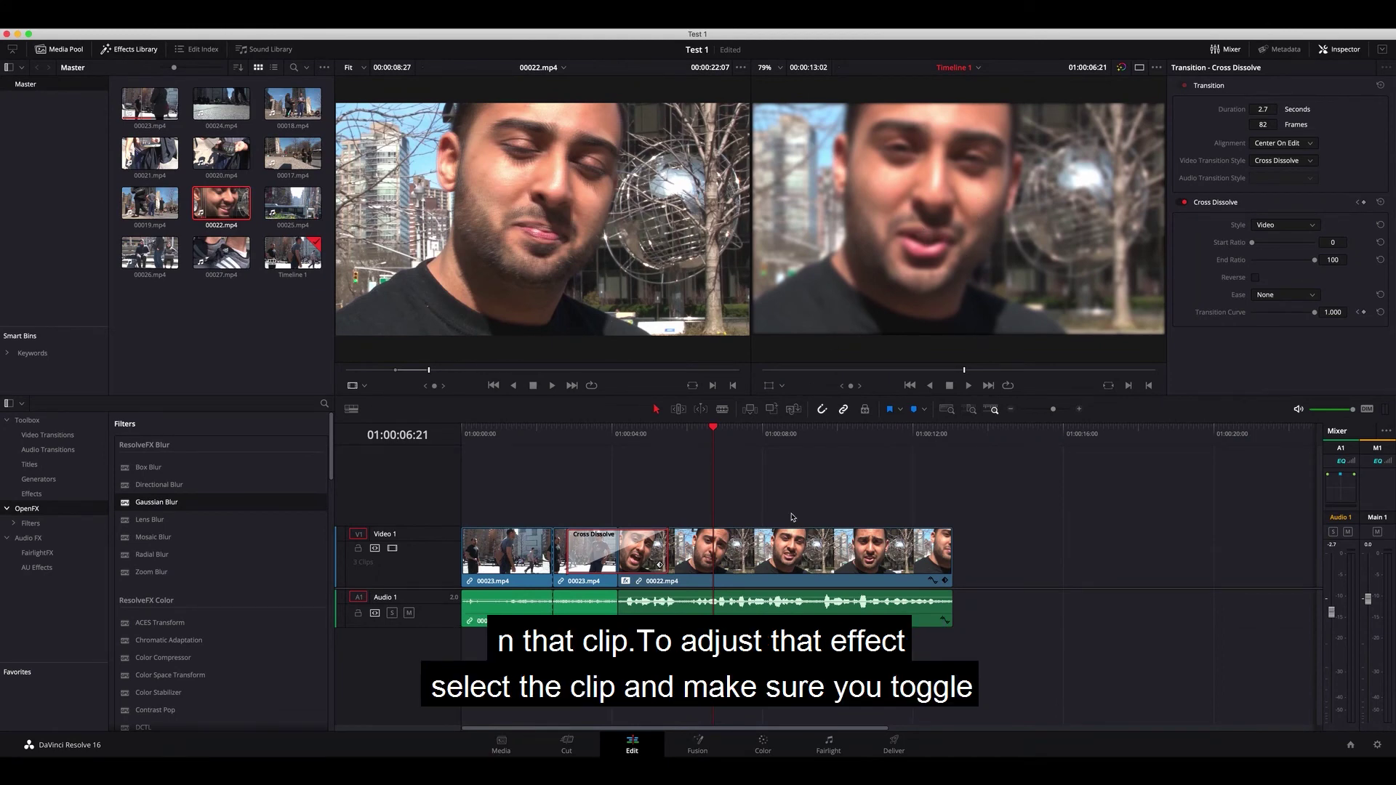
- Increase the Gaussian Blur's horizontal and vertical strength to 0.517 on the 00022.mp4 timeline clip, keeping both ganged
left_click(788, 558)
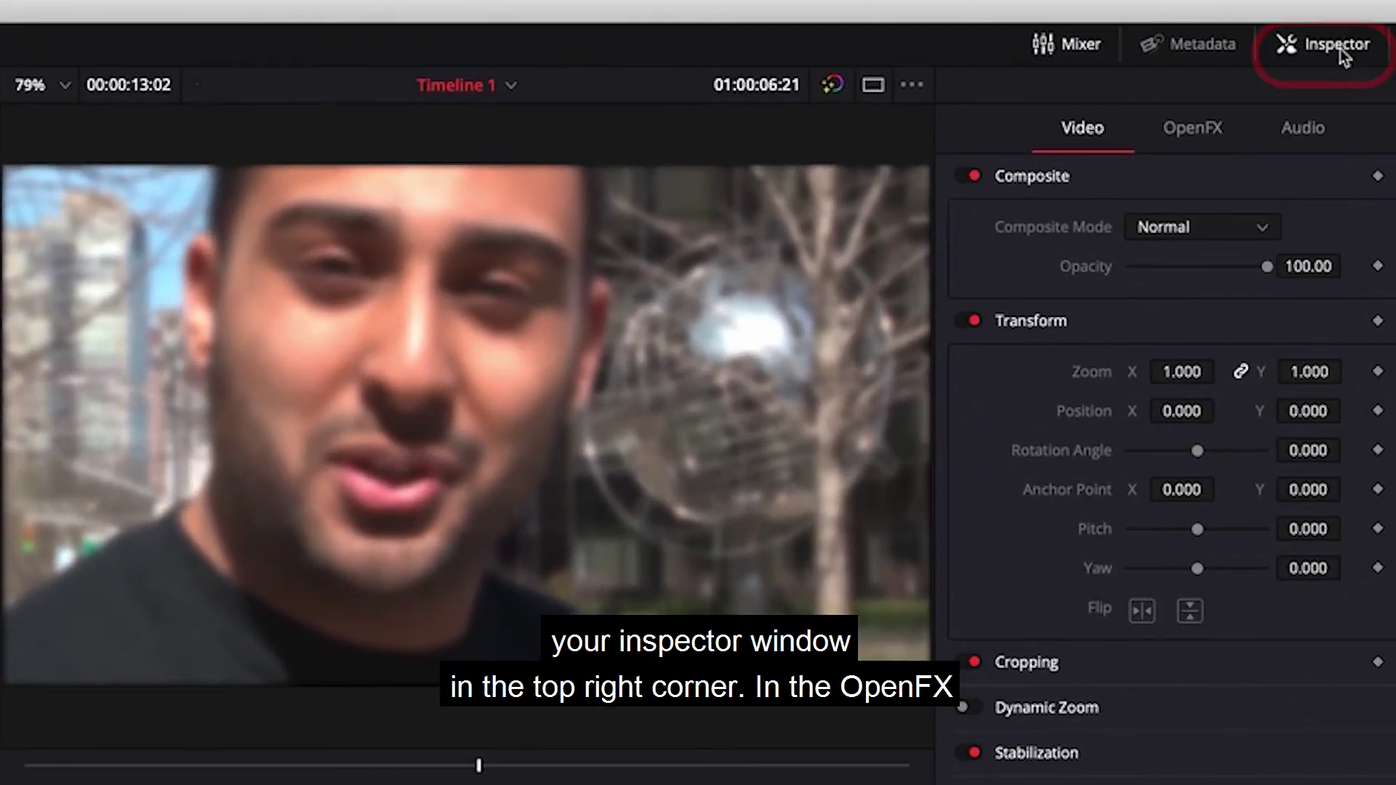
left_click(1341, 48)
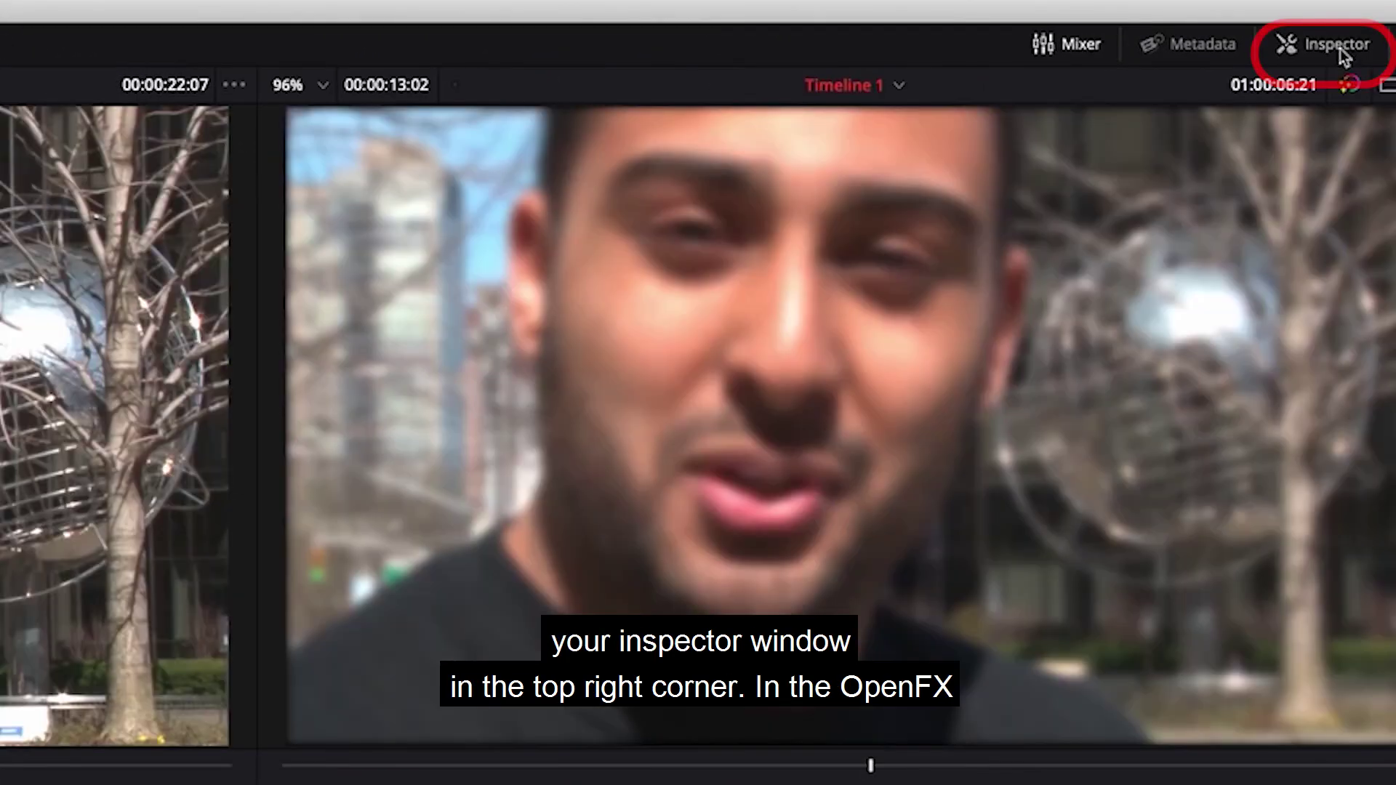
left_click(1341, 50)
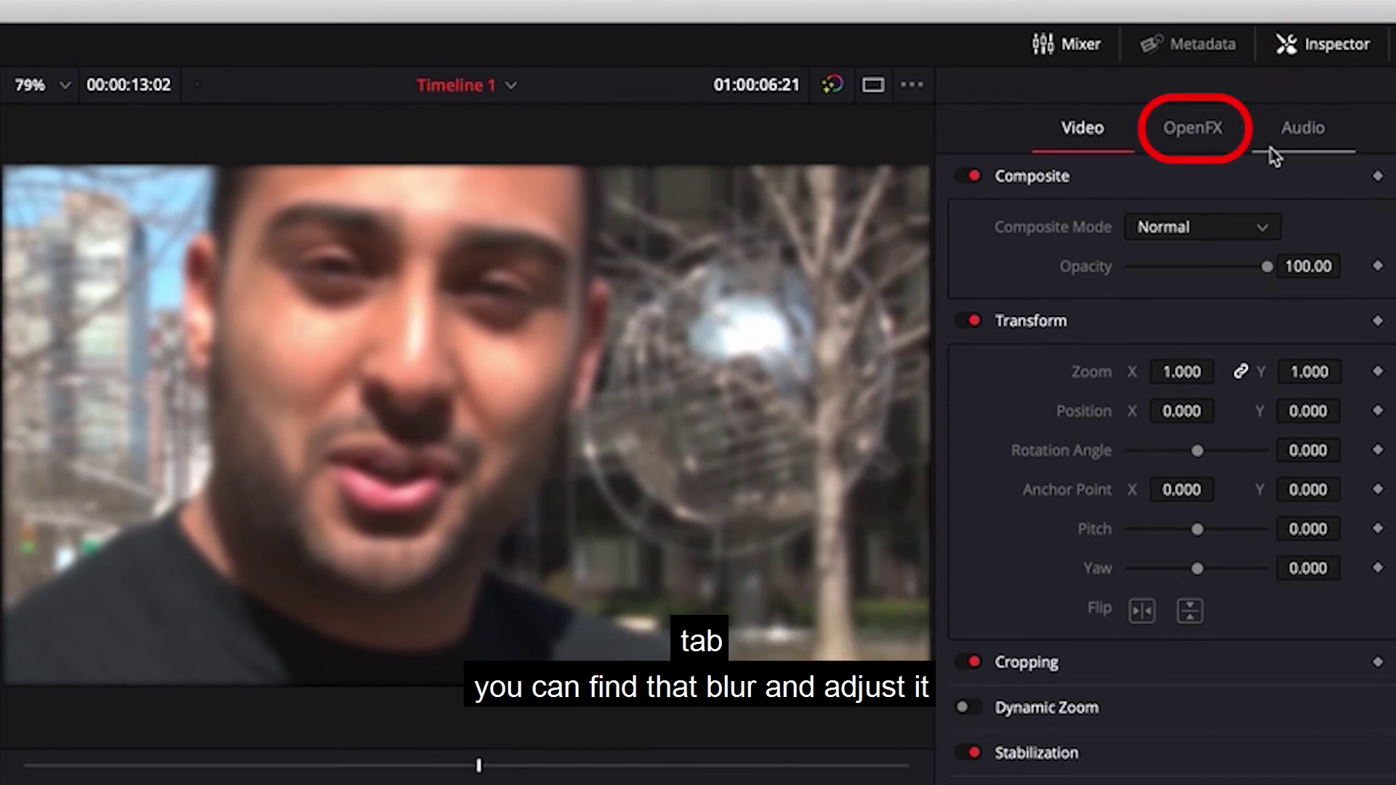
left_click(1222, 138)
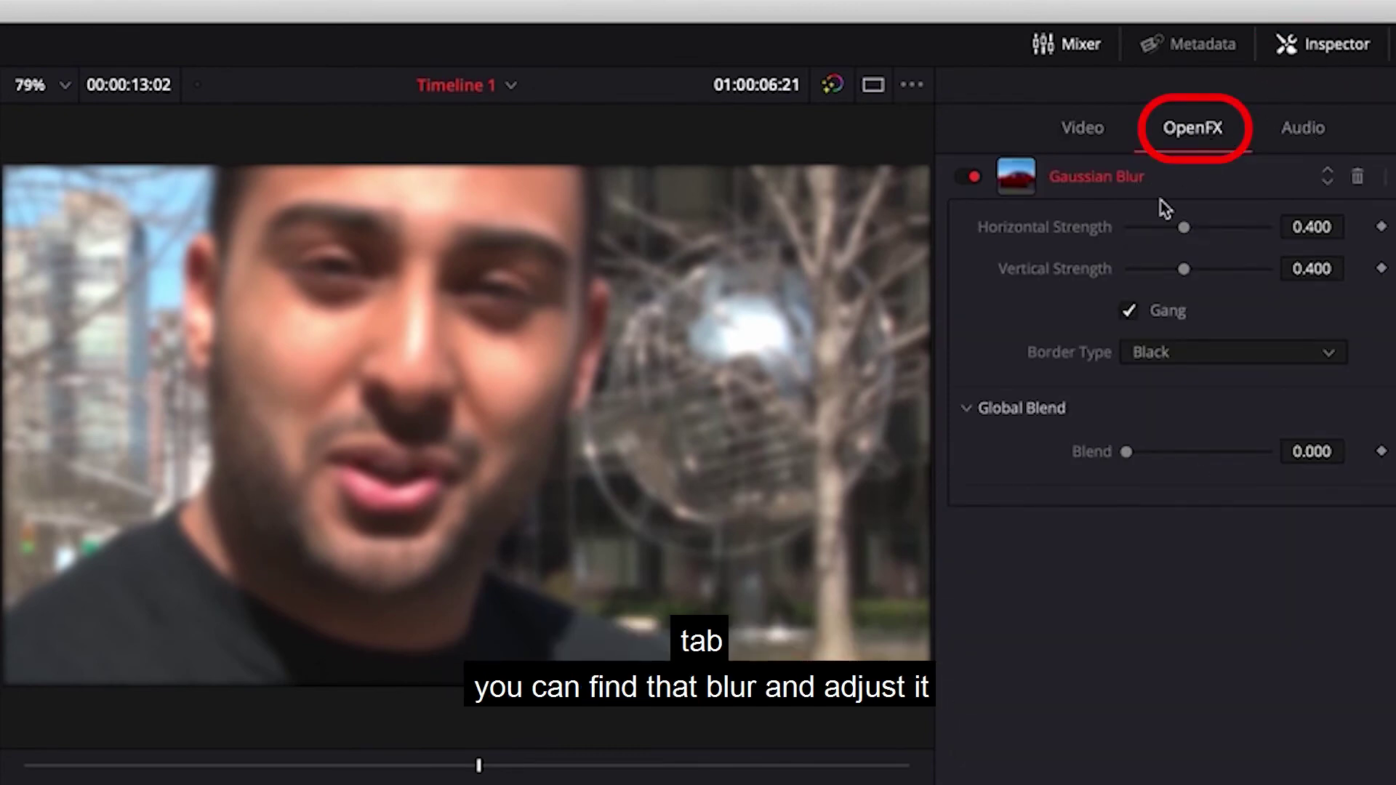
mouse_move(1185, 228)
left_mouse_down()
mouse_move(1257, 232)
mouse_move(1164, 235)
mouse_move(1204, 234)
left_mouse_up()
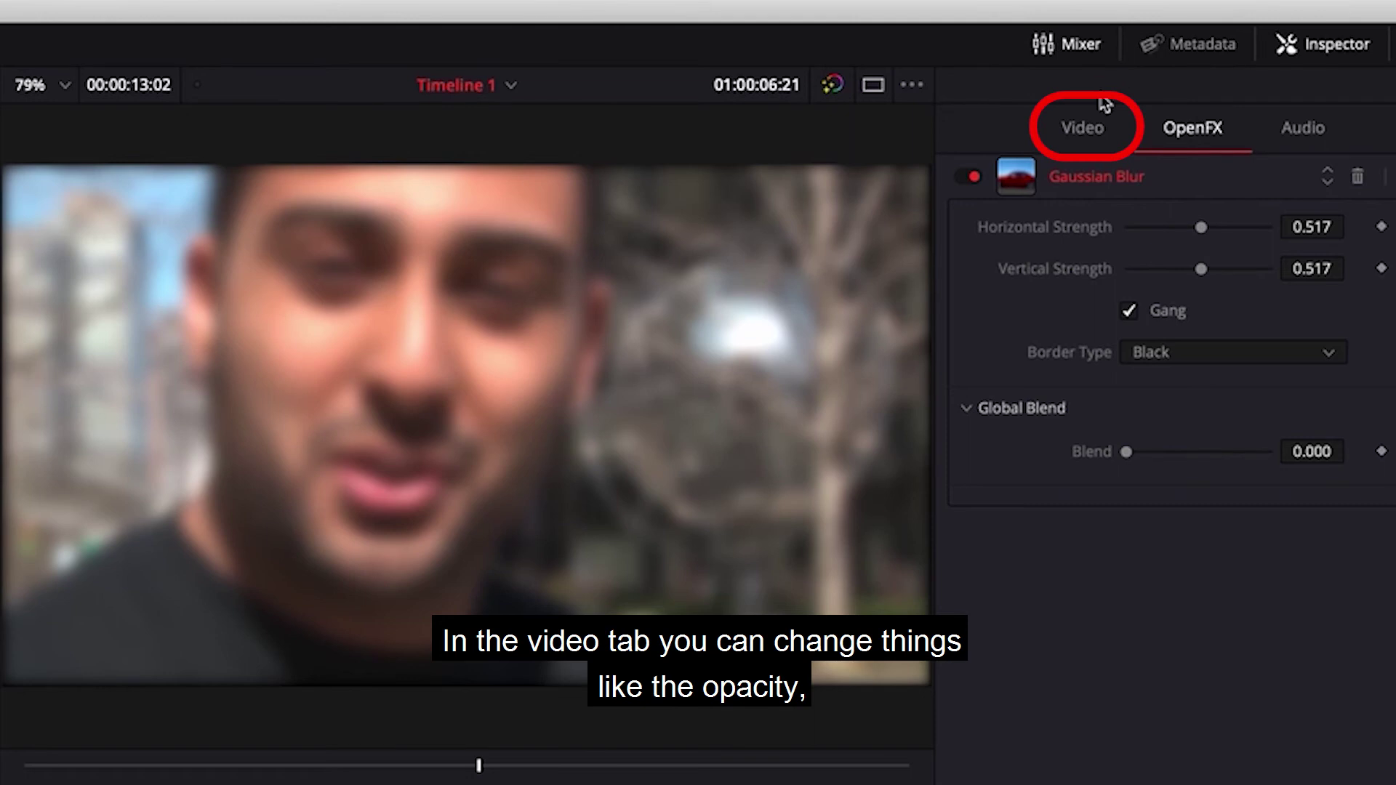
- Try out different opacity and position values on the 00022.mp4 timeline clip
left_click(1089, 128)
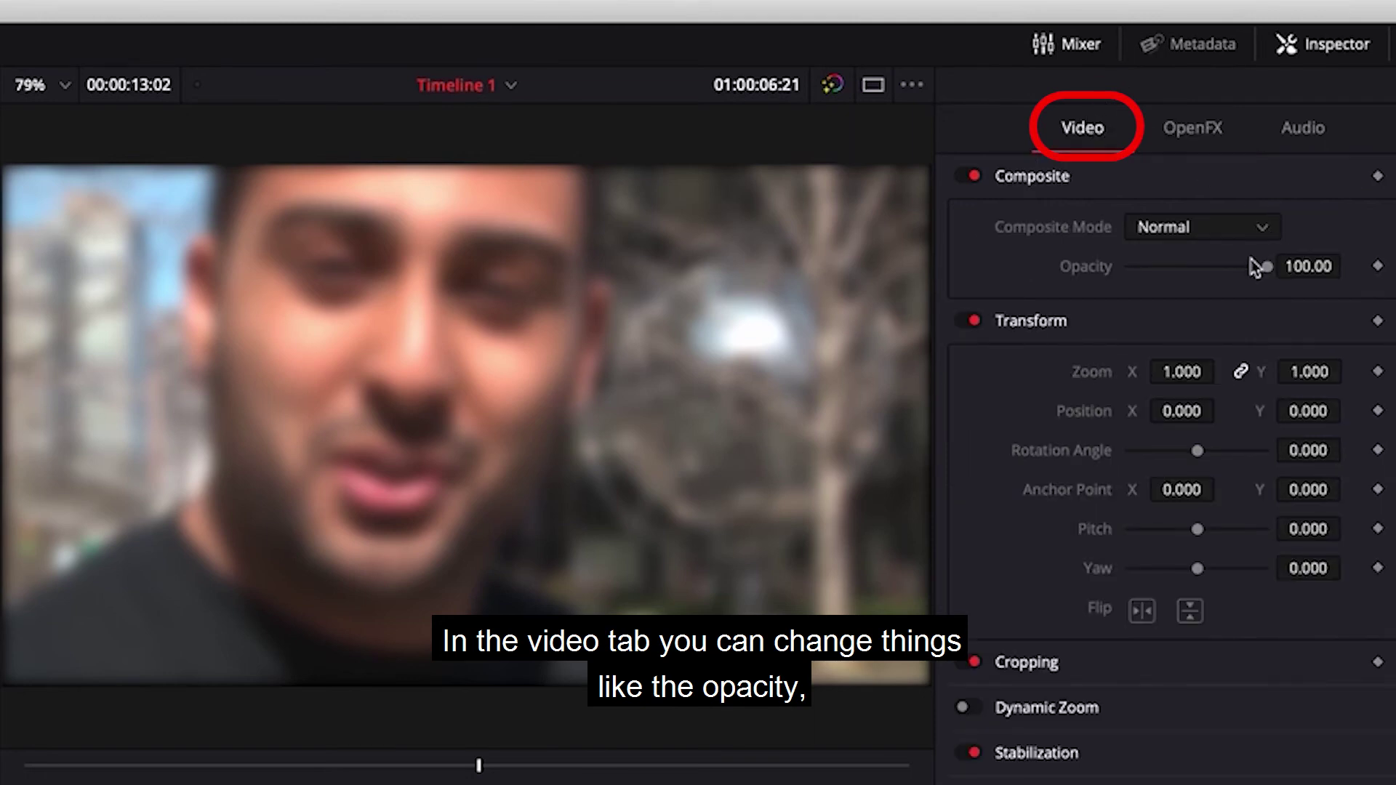
left_click_drag(1251, 270, 1279, 275)
left_click_drag(1193, 371, 1196, 412)
left_click_drag(1302, 408, 1349, 409)
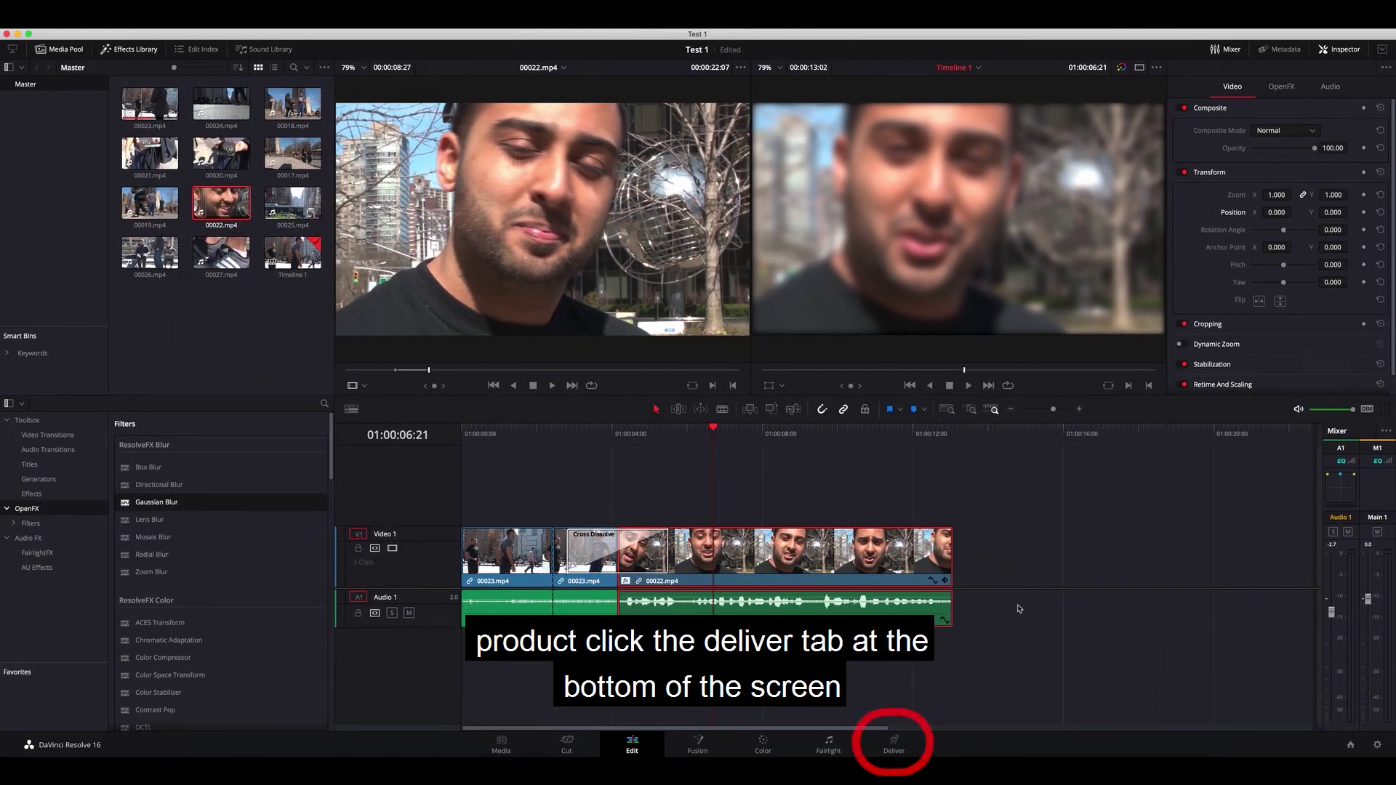
- Set up an H.264 Master export of the timeline with the filename Text Export, saved to the Desktop
left_click(893, 745)
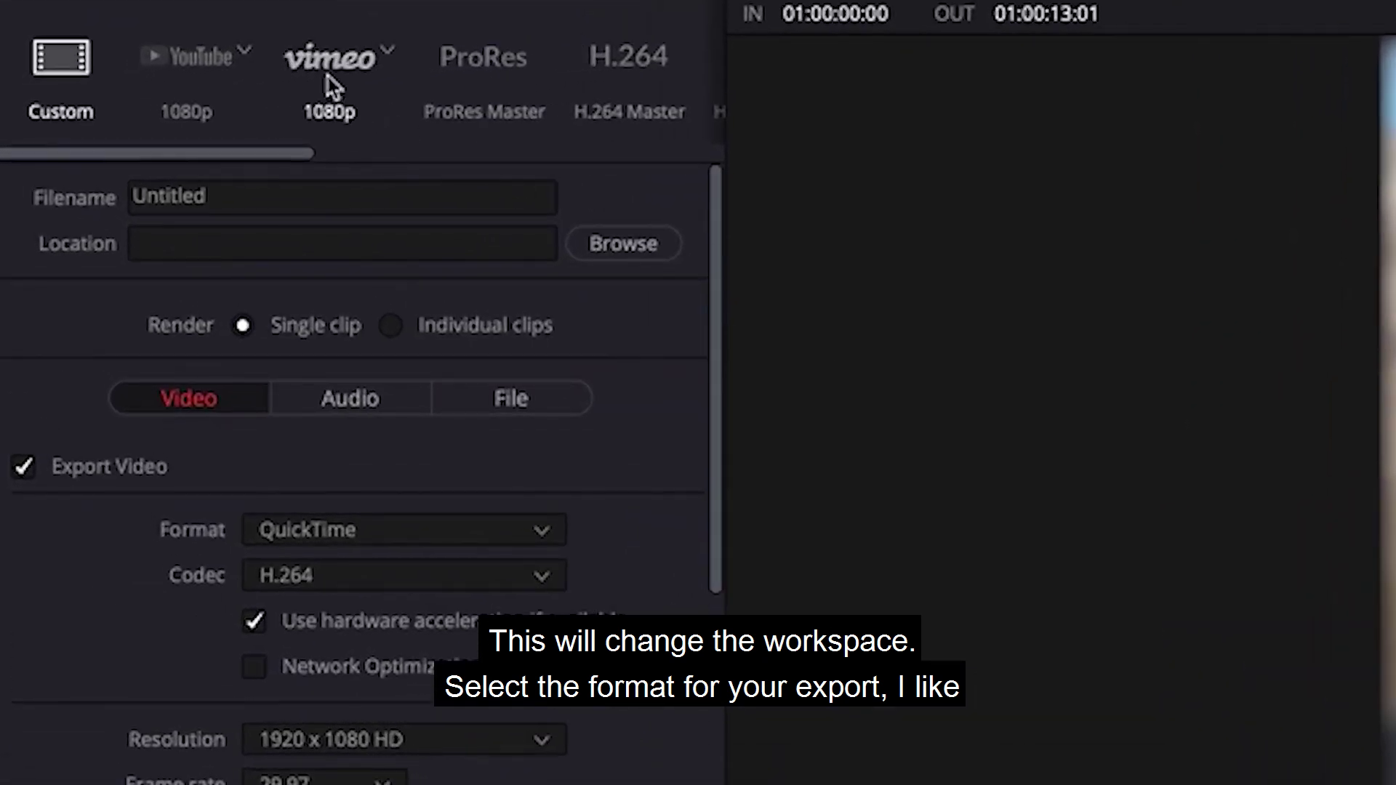
left_click(622, 56)
left_click(230, 198)
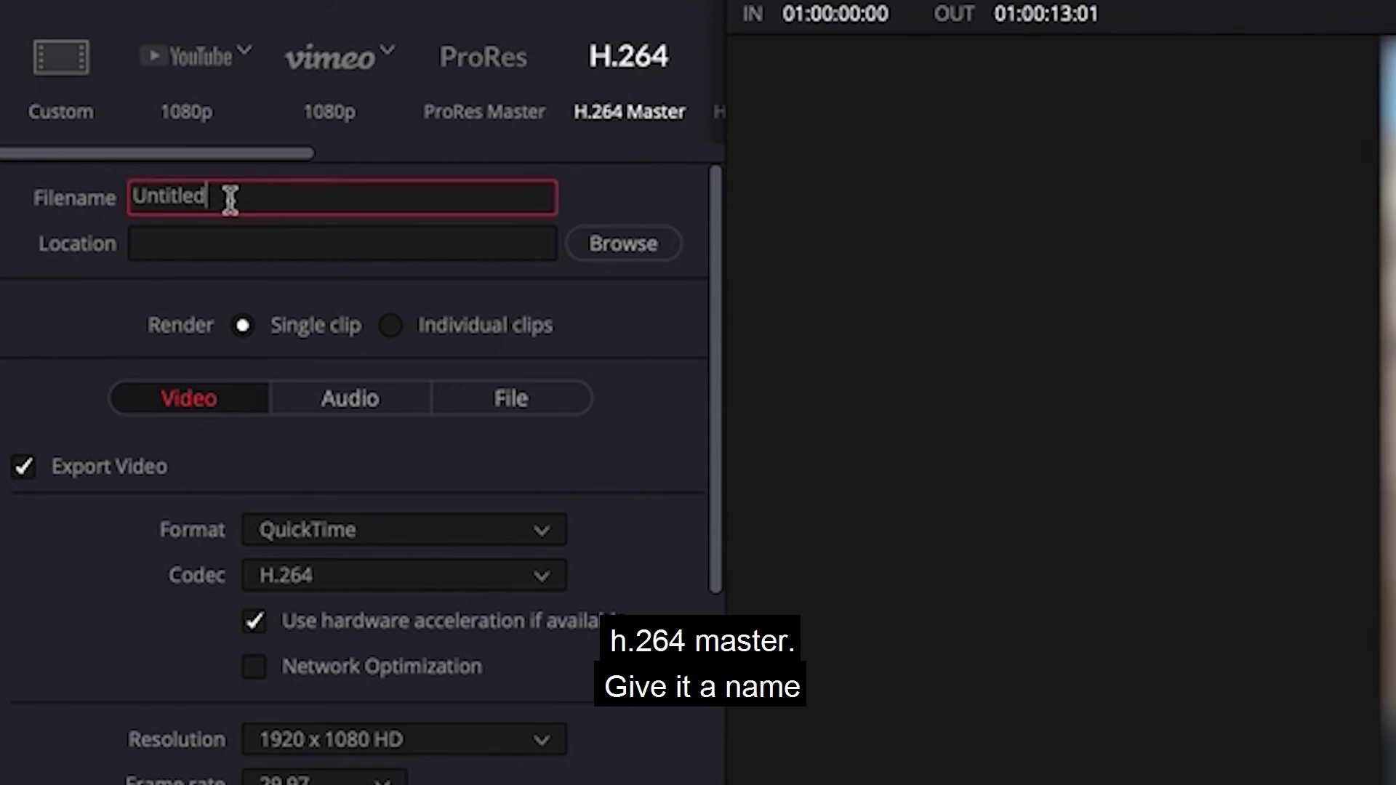
left_click_drag(229, 198, 6, 195)
type("Text Export")
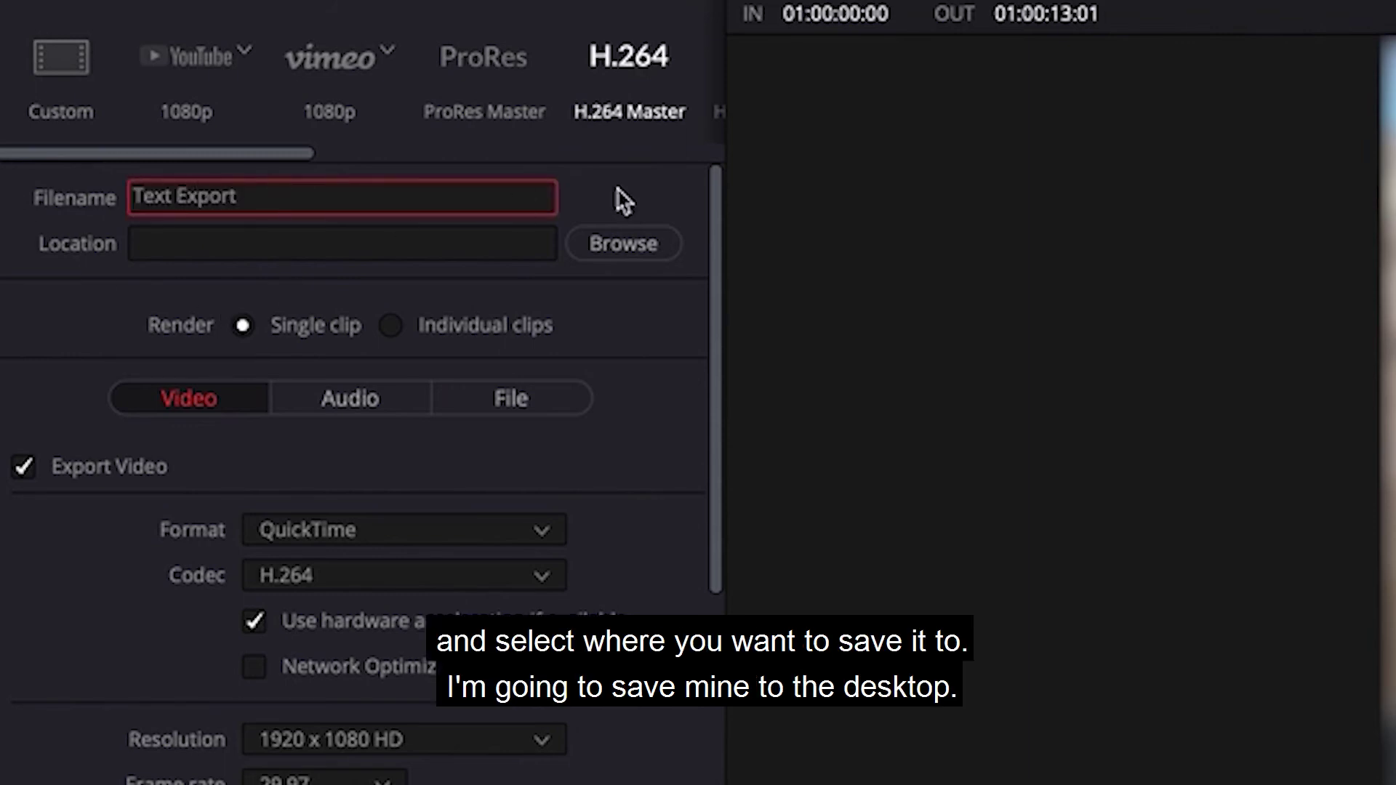
left_click(637, 247)
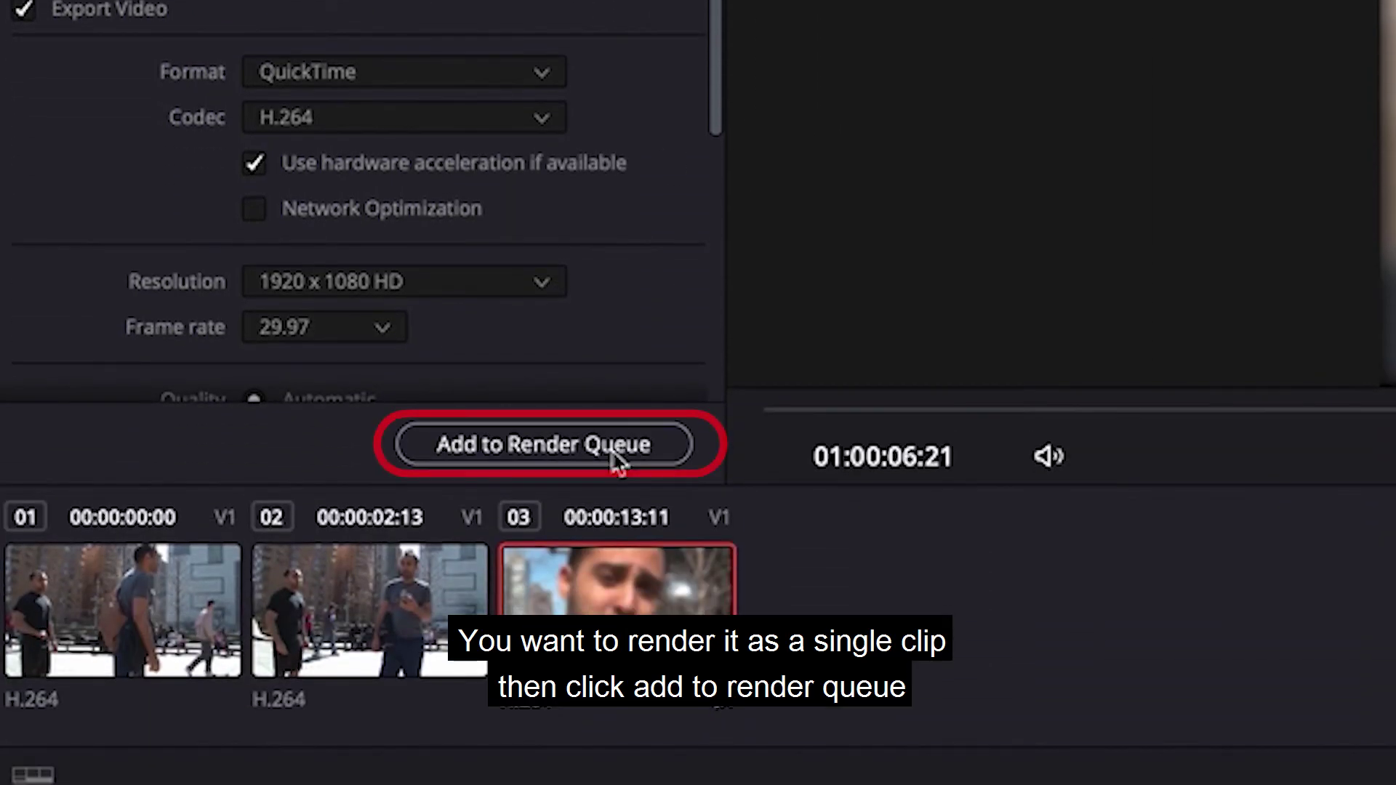
- Add the Text Export job to the render queue as a single clip and start rendering it
left_click(618, 454)
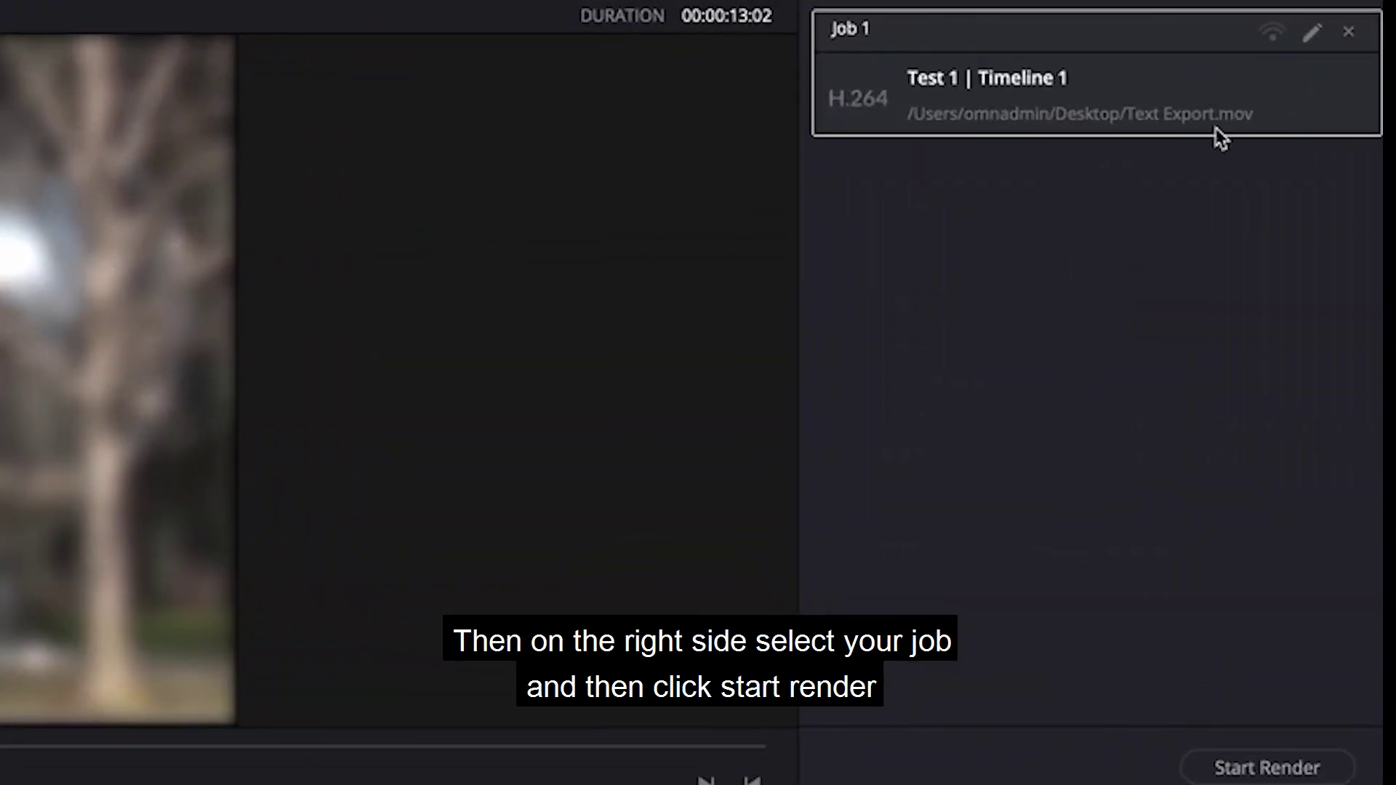
left_click(1285, 769)
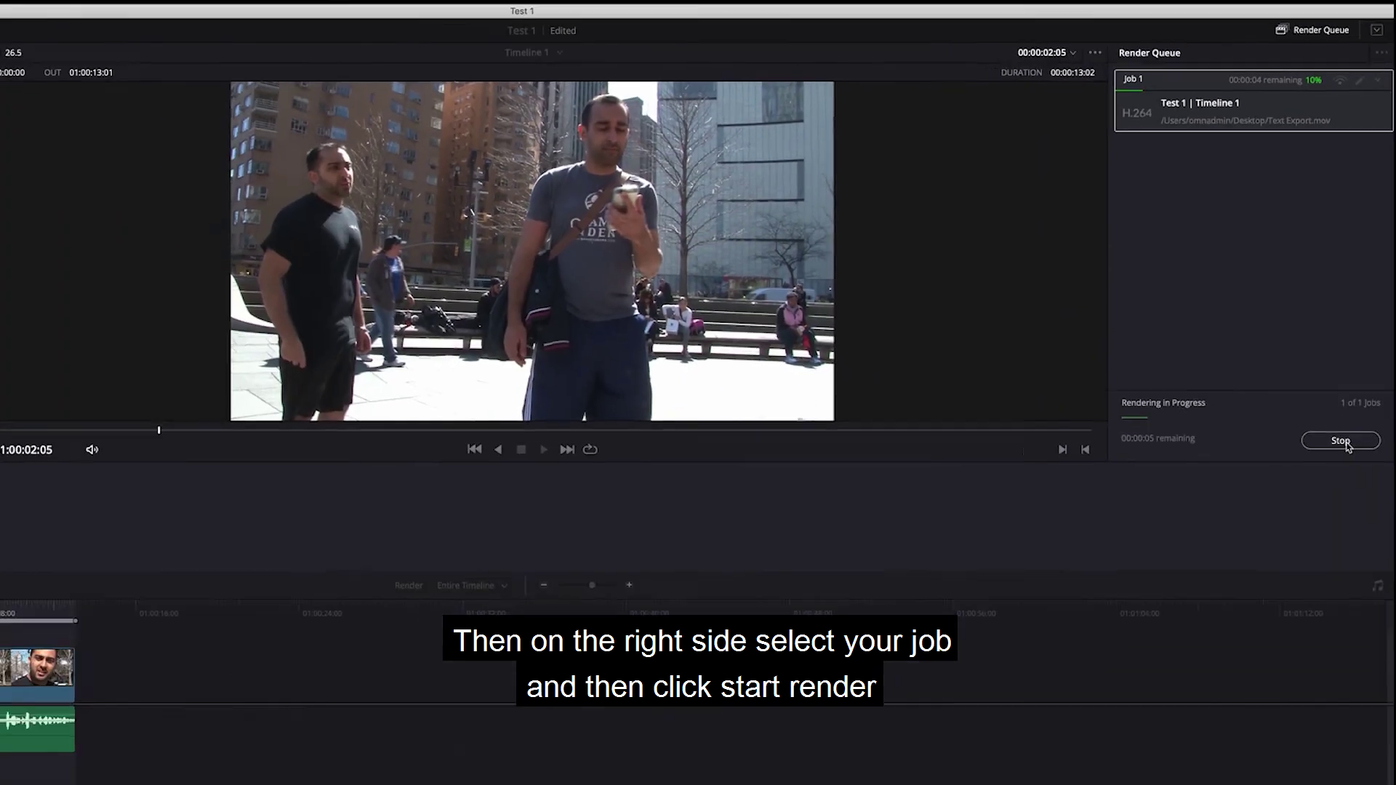